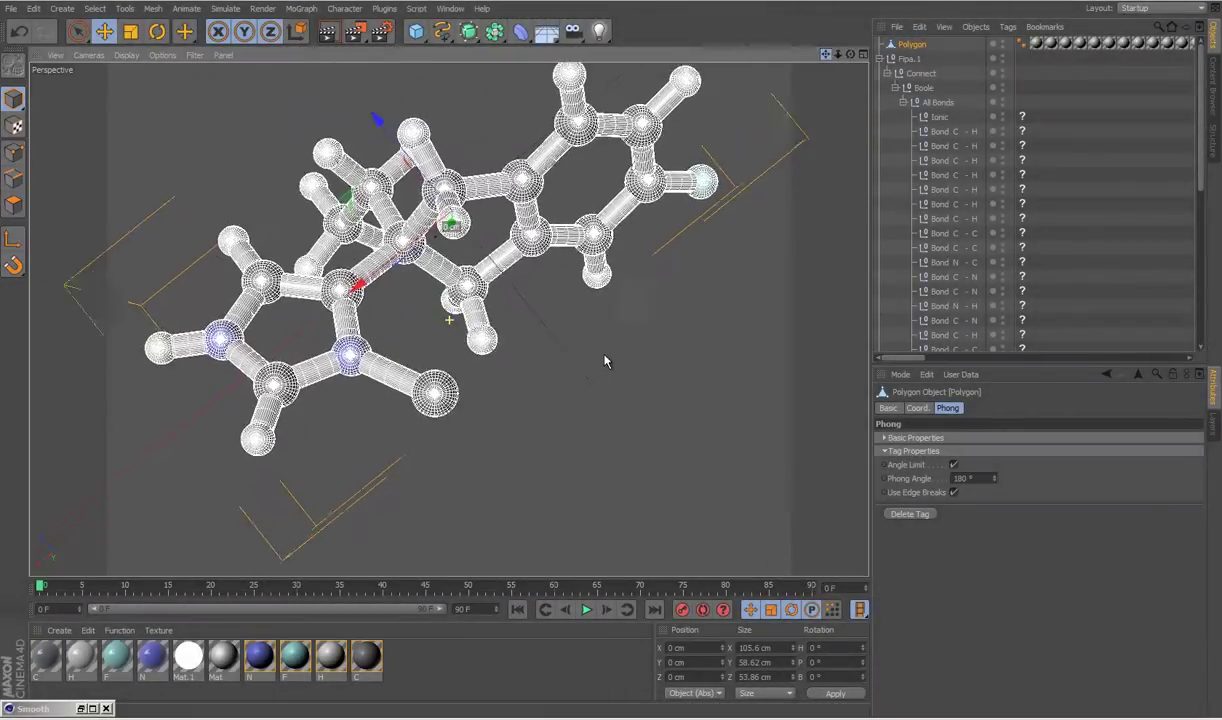
# Collapse the All Bonds group so Fipa, Scene and Object Palette - Fipa show in the list
pyautogui.moveTo(849, 60); pyautogui.dragTo(853, 60)
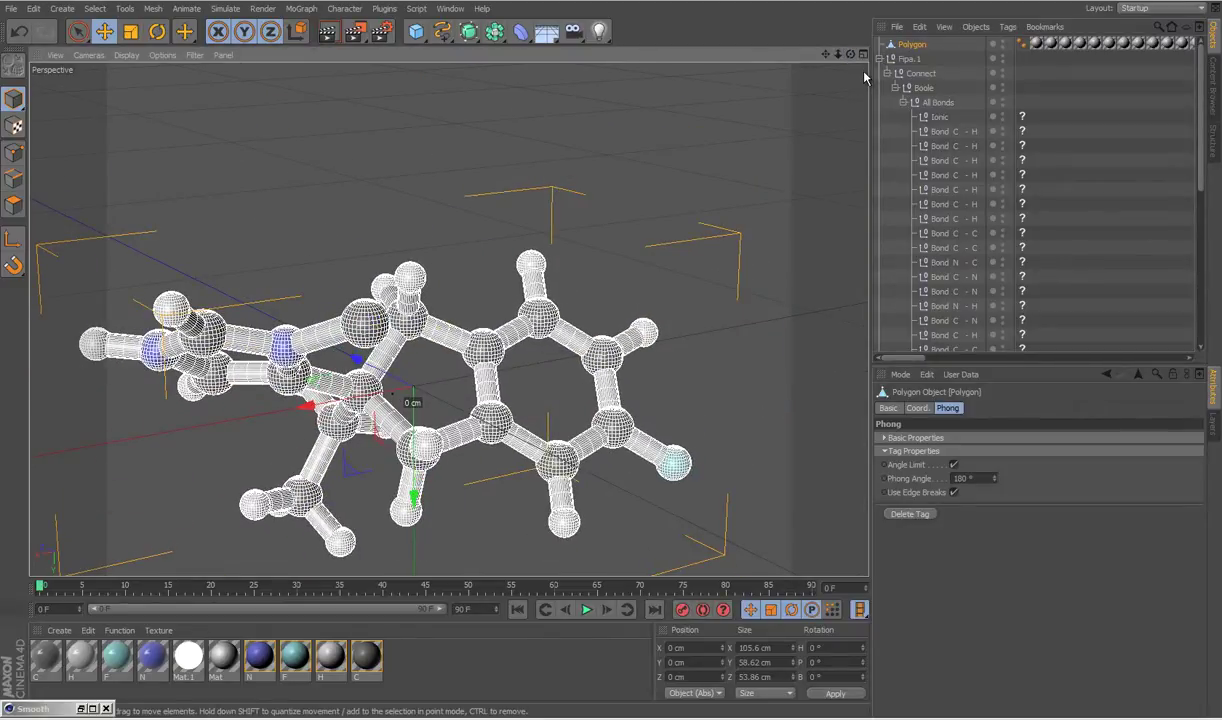
pyautogui.click(907, 104)
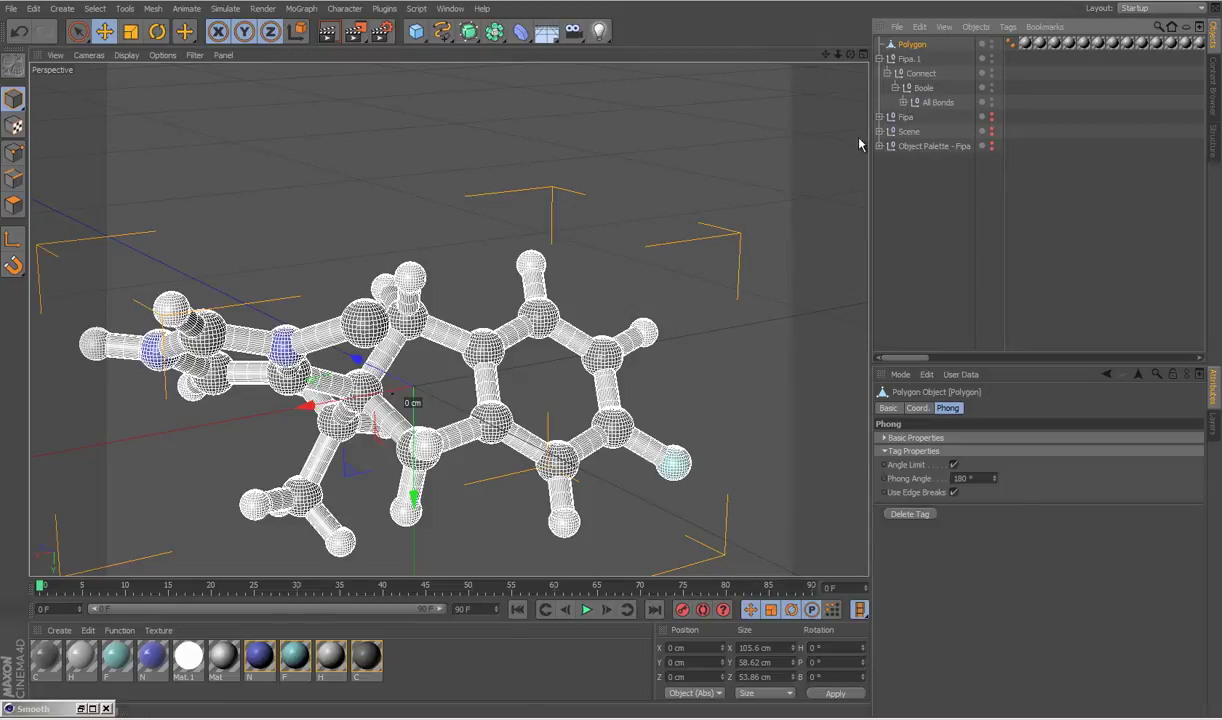
# Expand All Bonds and select the first Bond C - H object
pyautogui.click(906, 103)
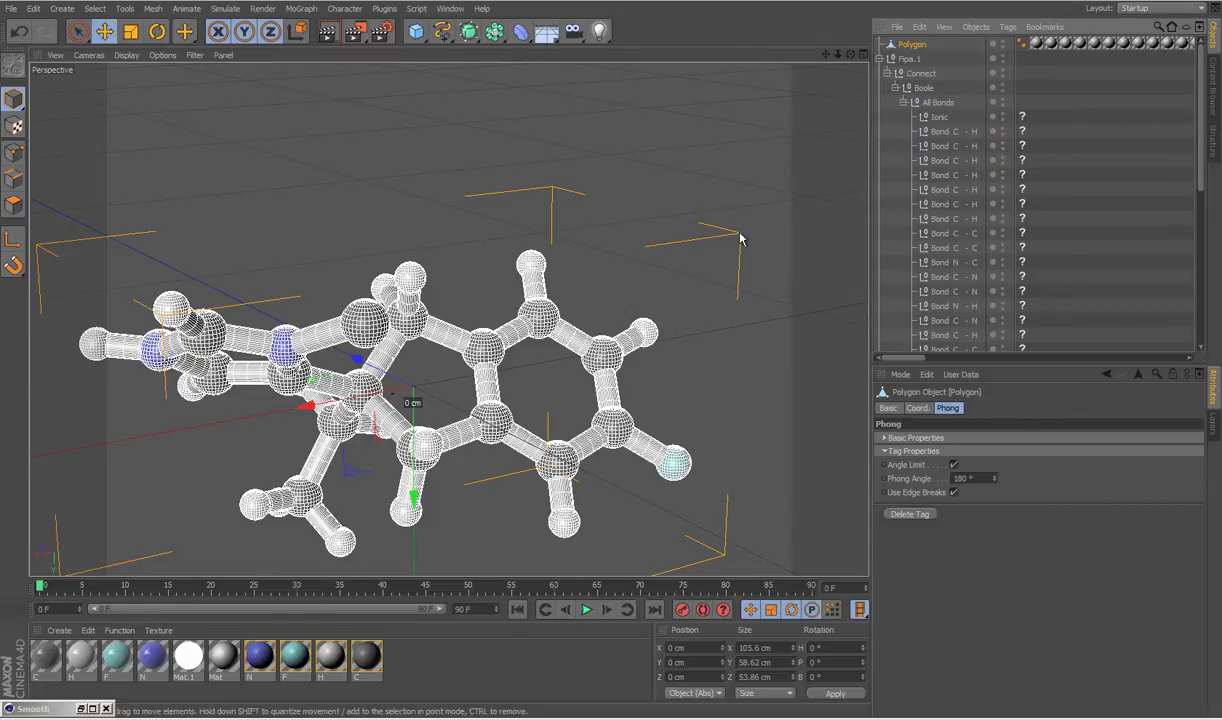
pyautogui.click(943, 133)
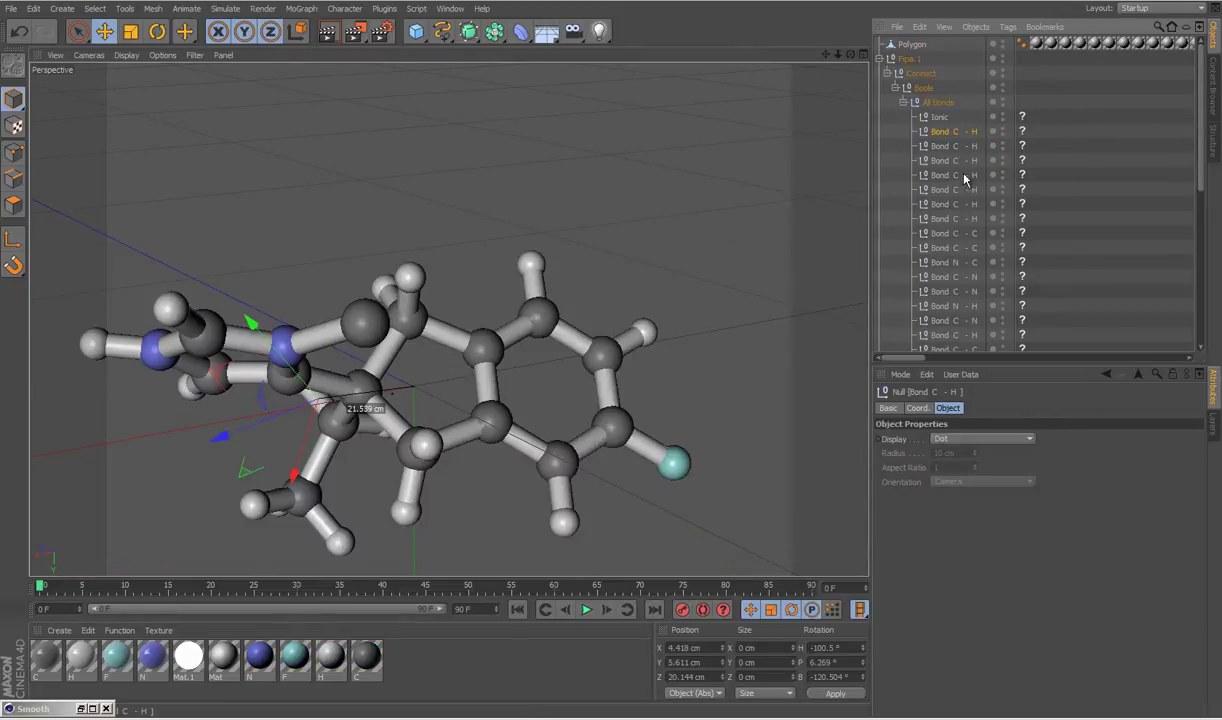
pyautogui.moveTo(850, 54)
pyautogui.mouseDown()
pyautogui.moveTo(613, 352)
pyautogui.moveTo(680, 330)
pyautogui.mouseUp()
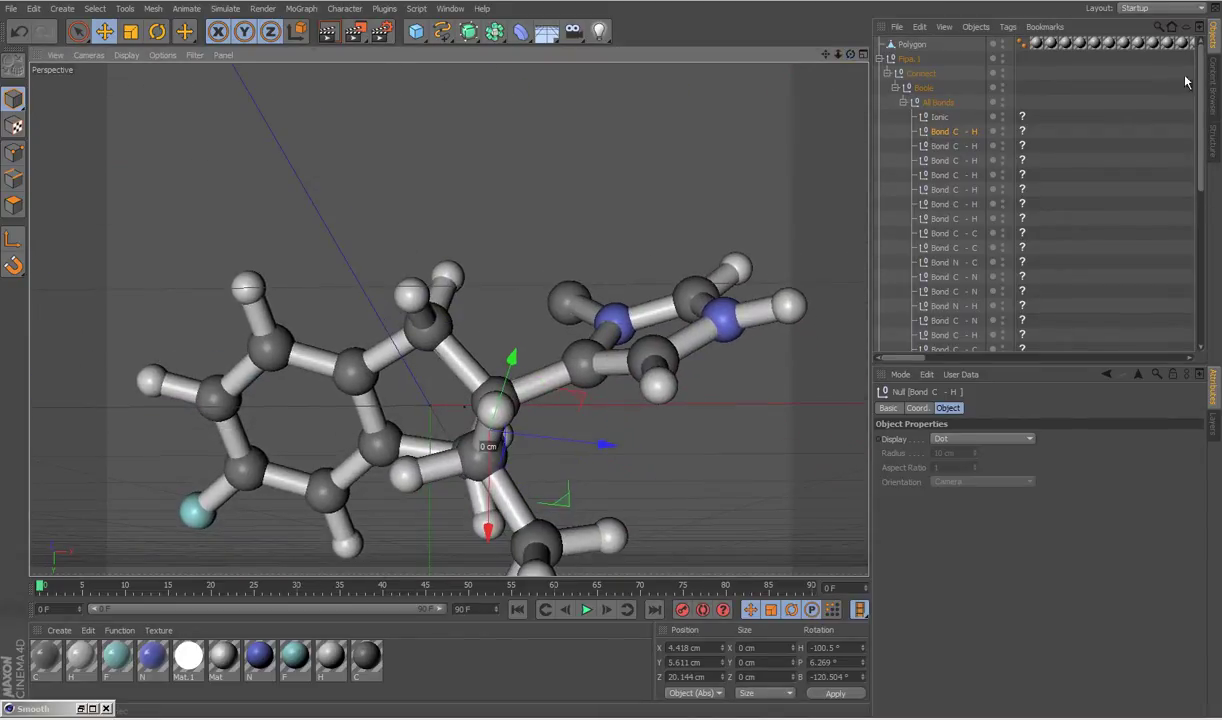
# Open Object Palette - Fipa, Scene, Fipa, Boole and a Bond C - H, and select its NB instance
pyautogui.click(880, 59)
pyautogui.click(891, 102)
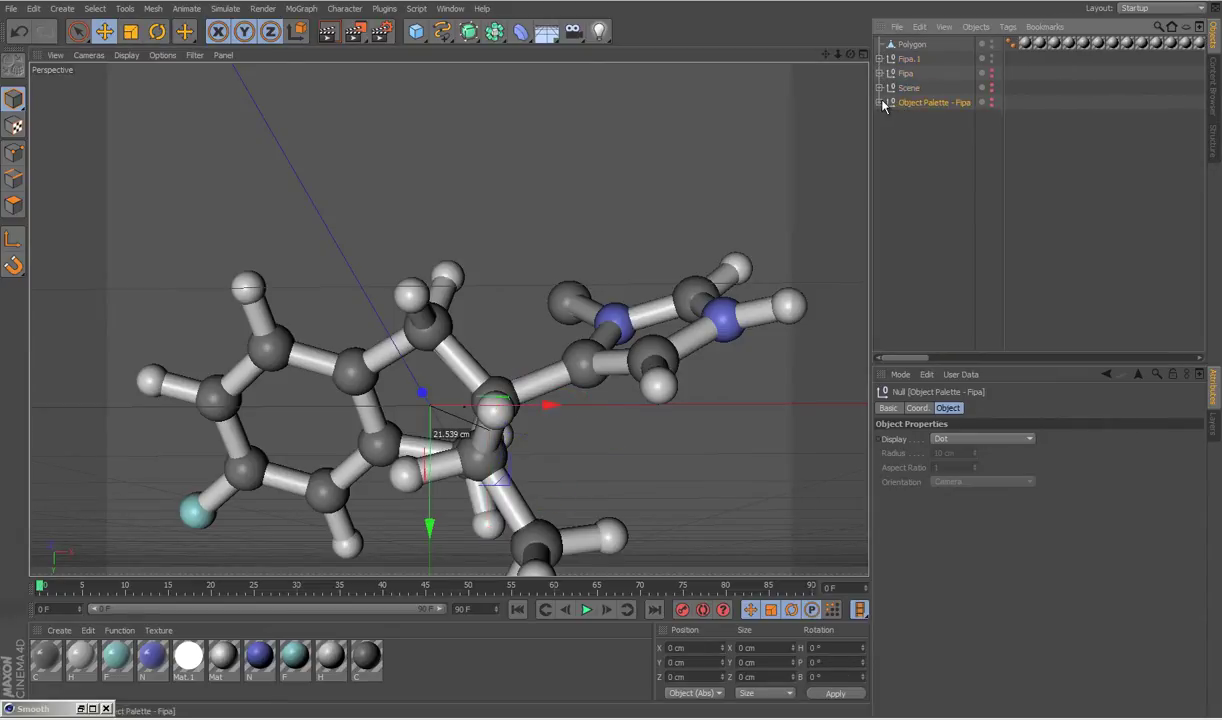
pyautogui.click(879, 102)
pyautogui.click(879, 88)
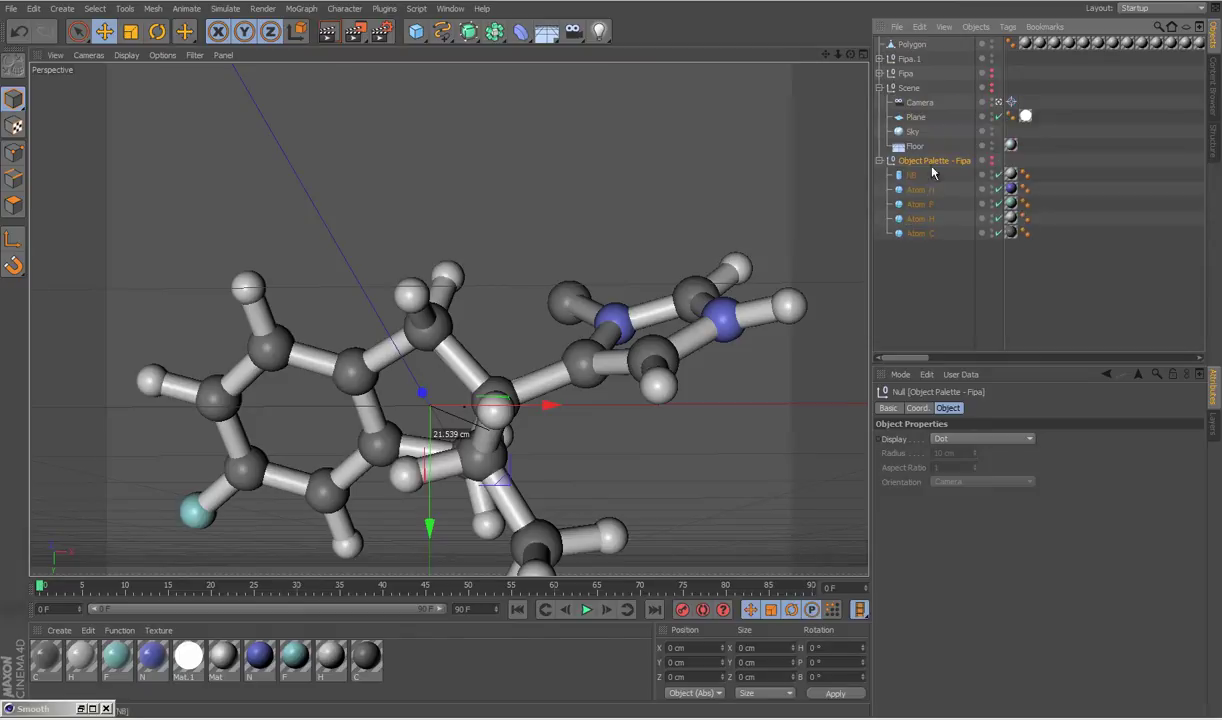
pyautogui.click(879, 73)
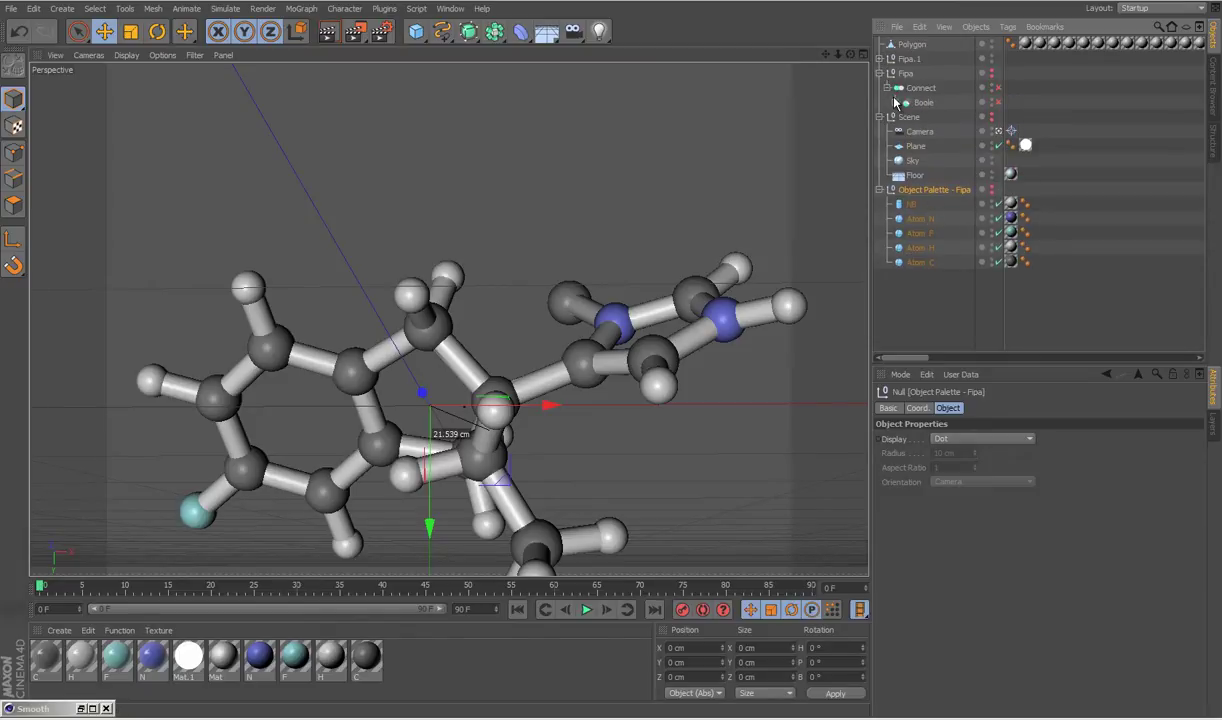
pyautogui.click(894, 102)
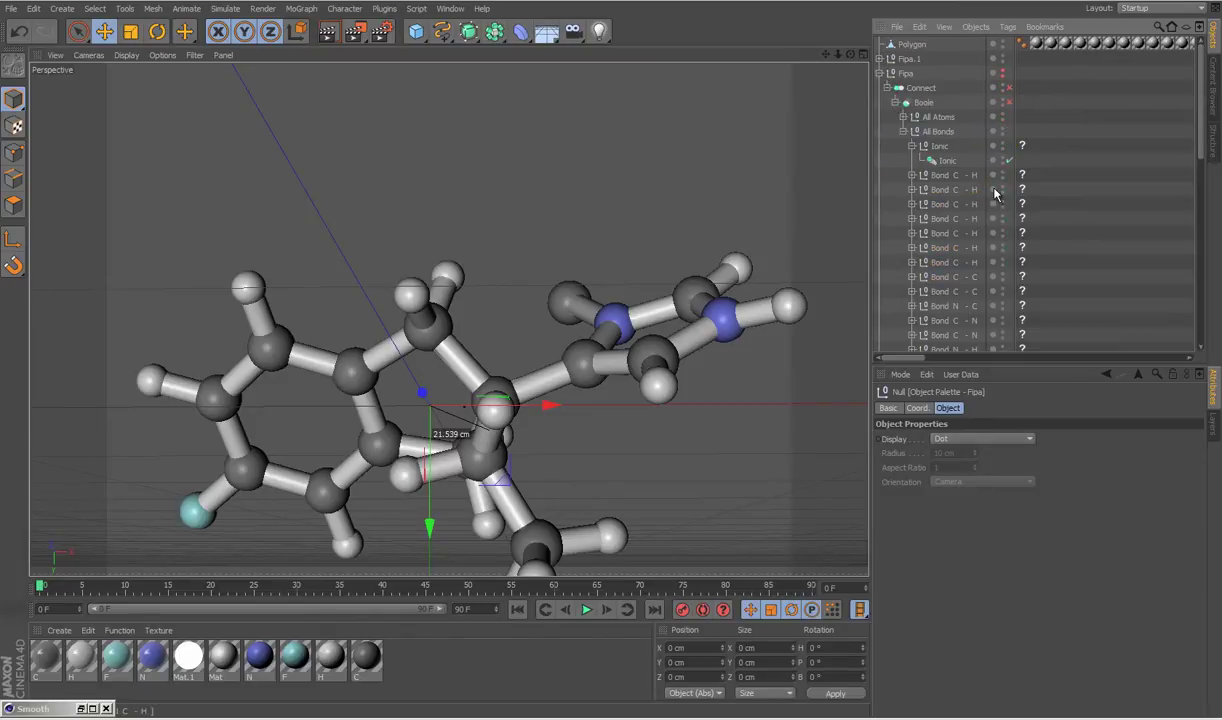
pyautogui.click(911, 175)
pyautogui.click(900, 190)
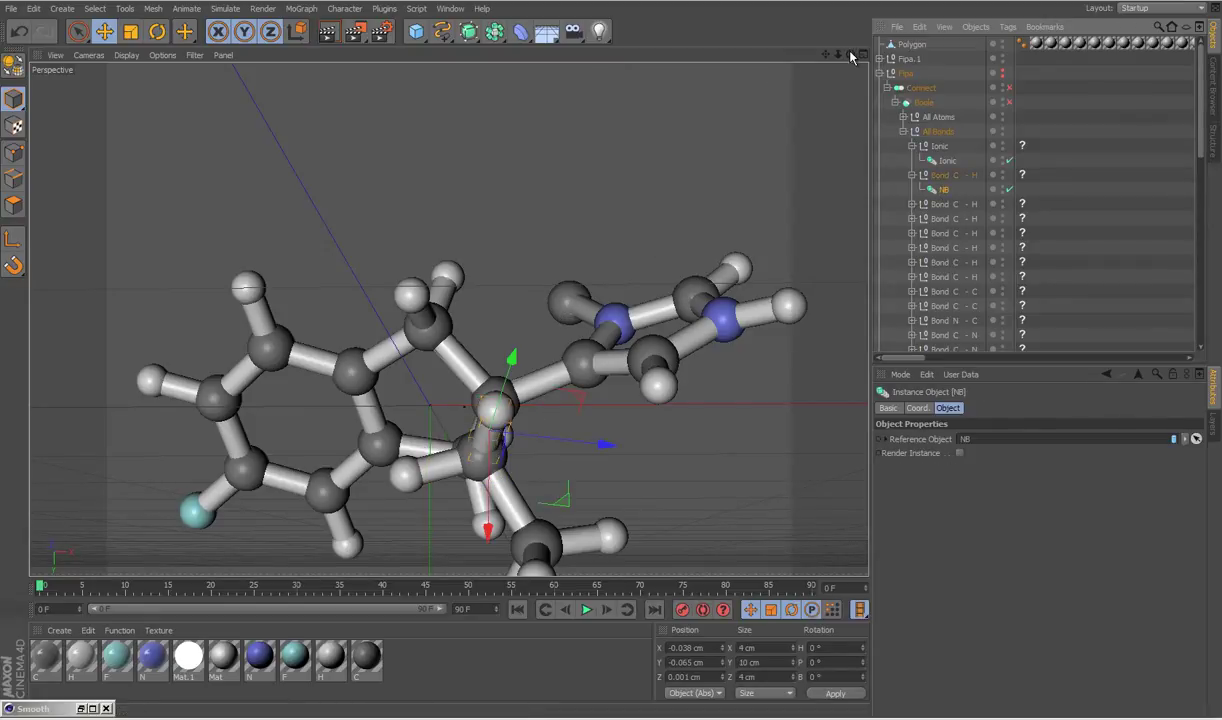
# Expand Fipa.1 and its Connect group, then fold the Fipa hierarchy shut
pyautogui.moveTo(851, 55); pyautogui.dragTo(851, 56)
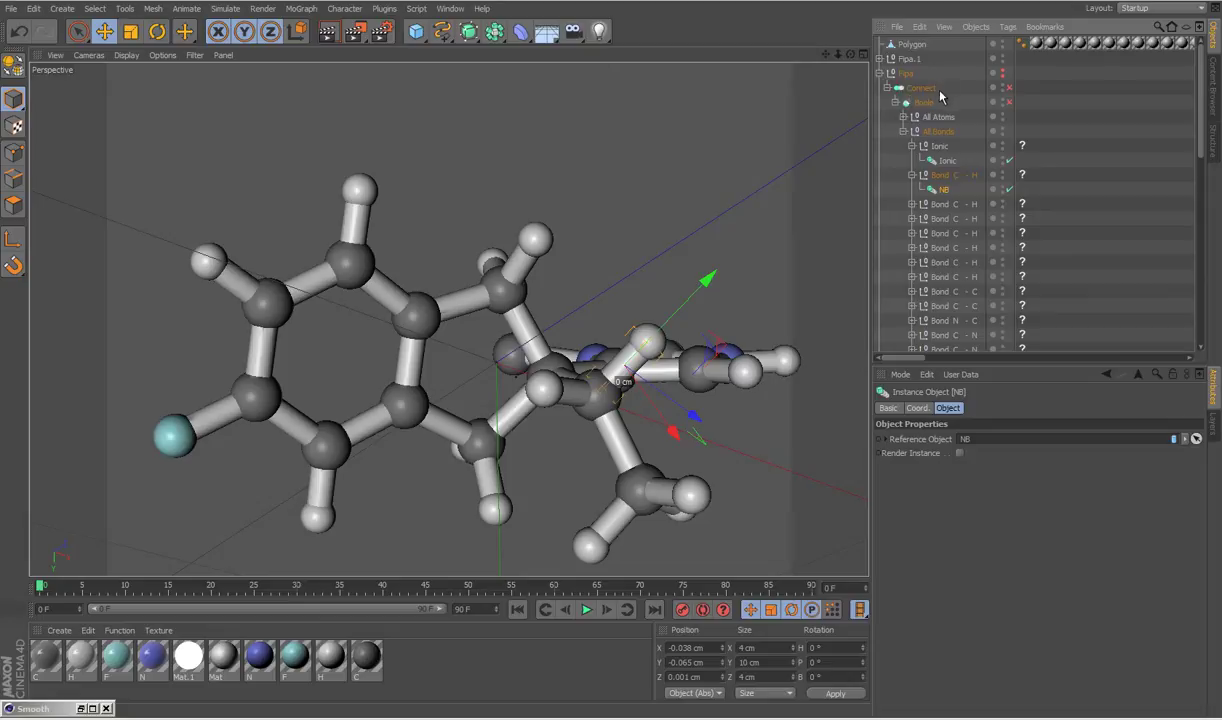
pyautogui.click(880, 59)
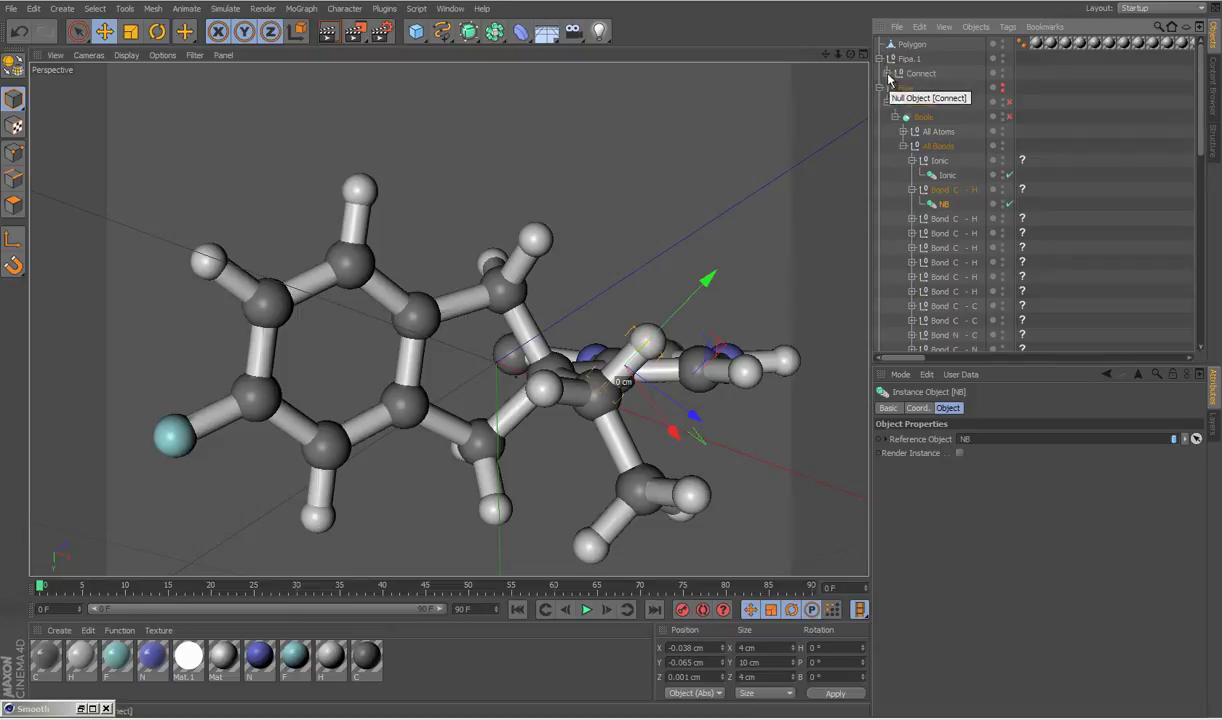
pyautogui.click(889, 75)
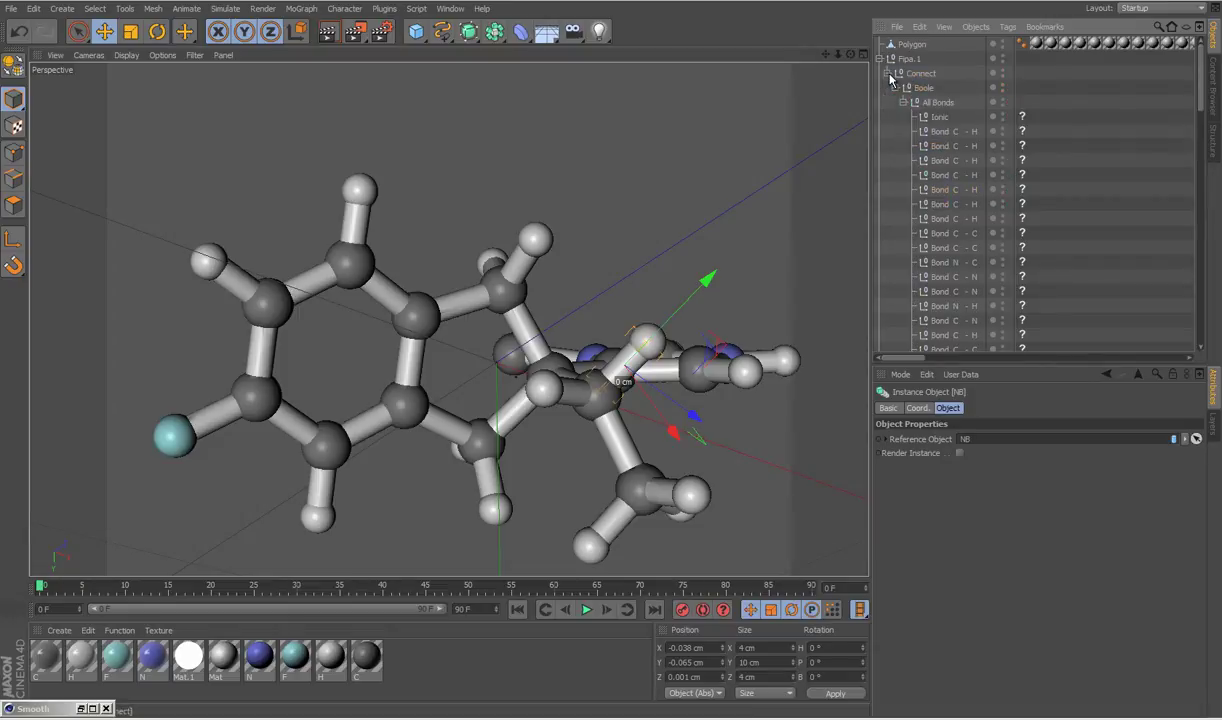
pyautogui.click(889, 77)
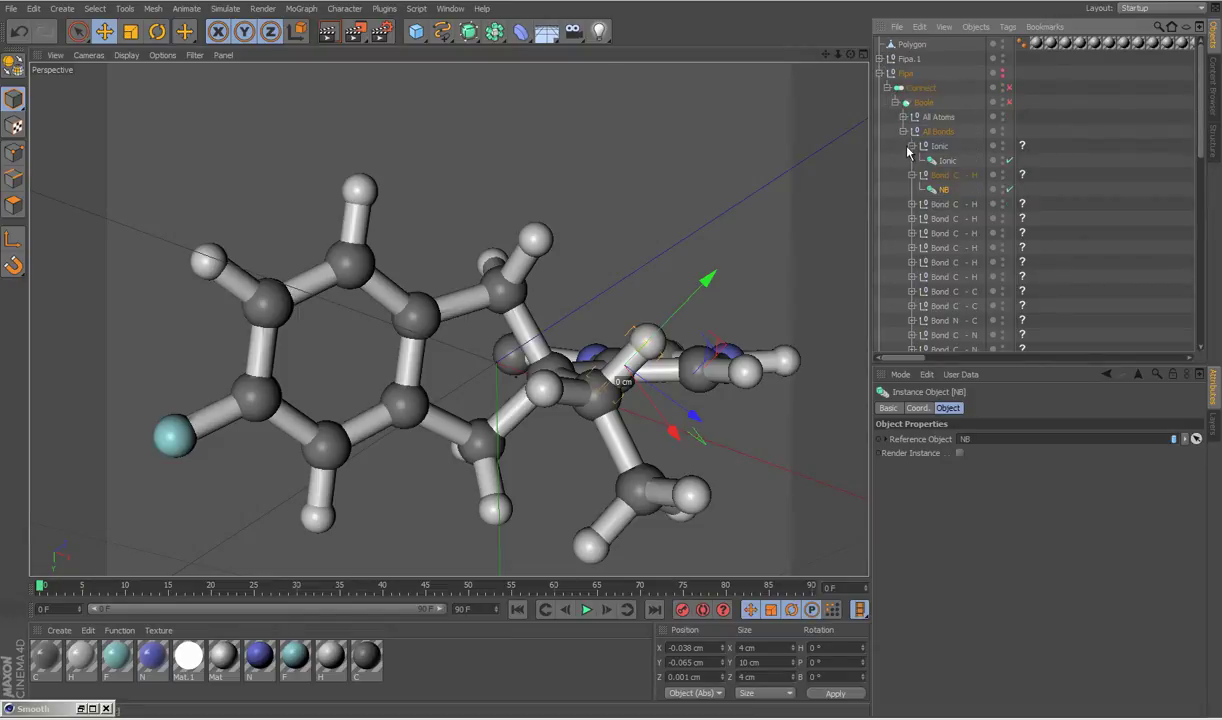
pyautogui.click(884, 74)
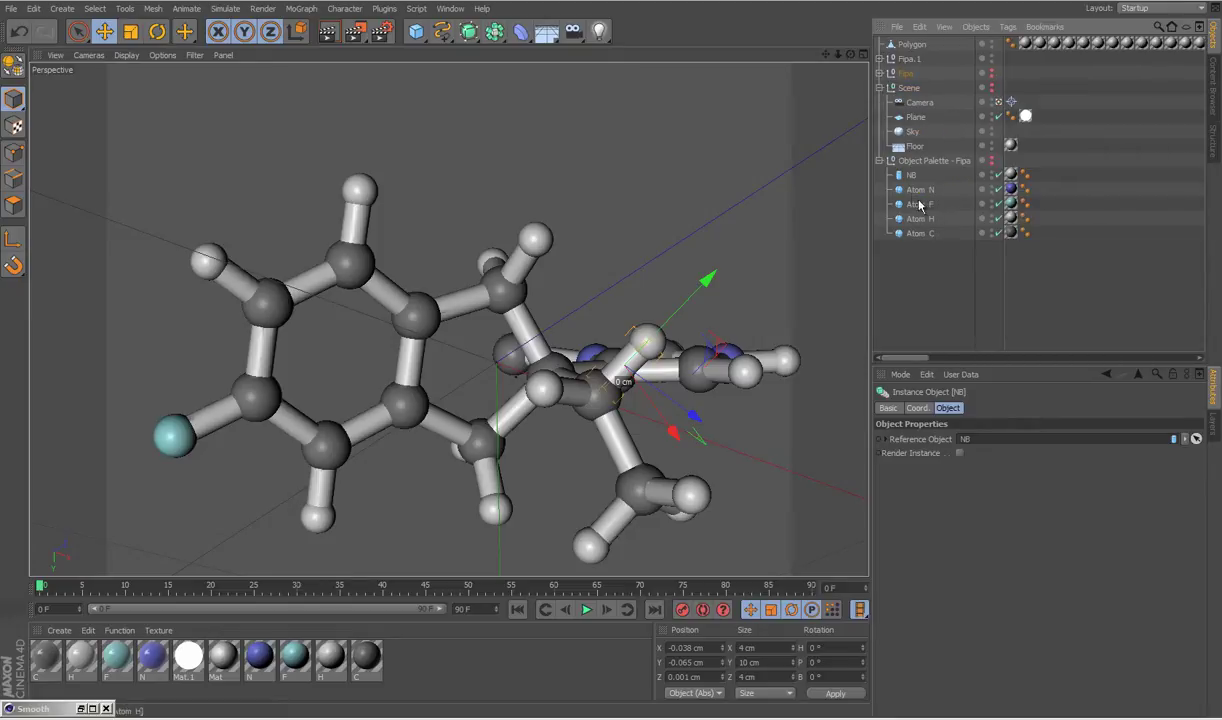
# Inspect the NB cylinder's Object, Caps and Slice settings (radius 2 cm, height 10 cm), and reopen Fipa
pyautogui.click(911, 176)
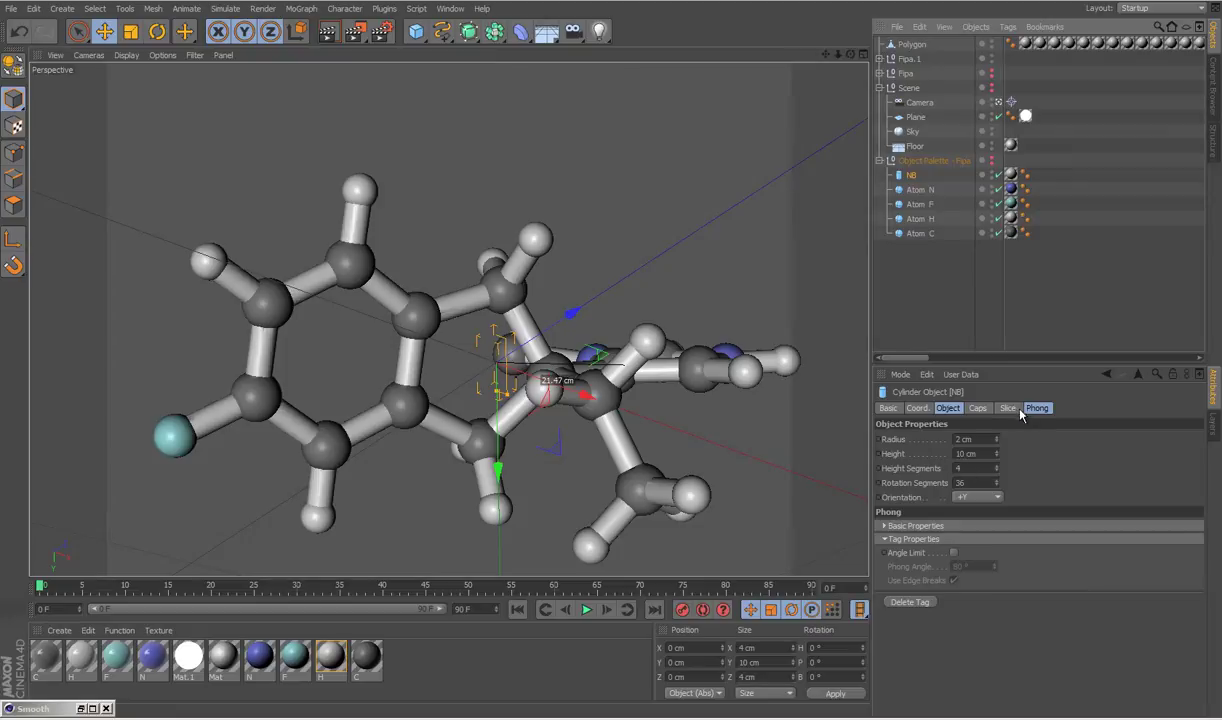
pyautogui.click(977, 409)
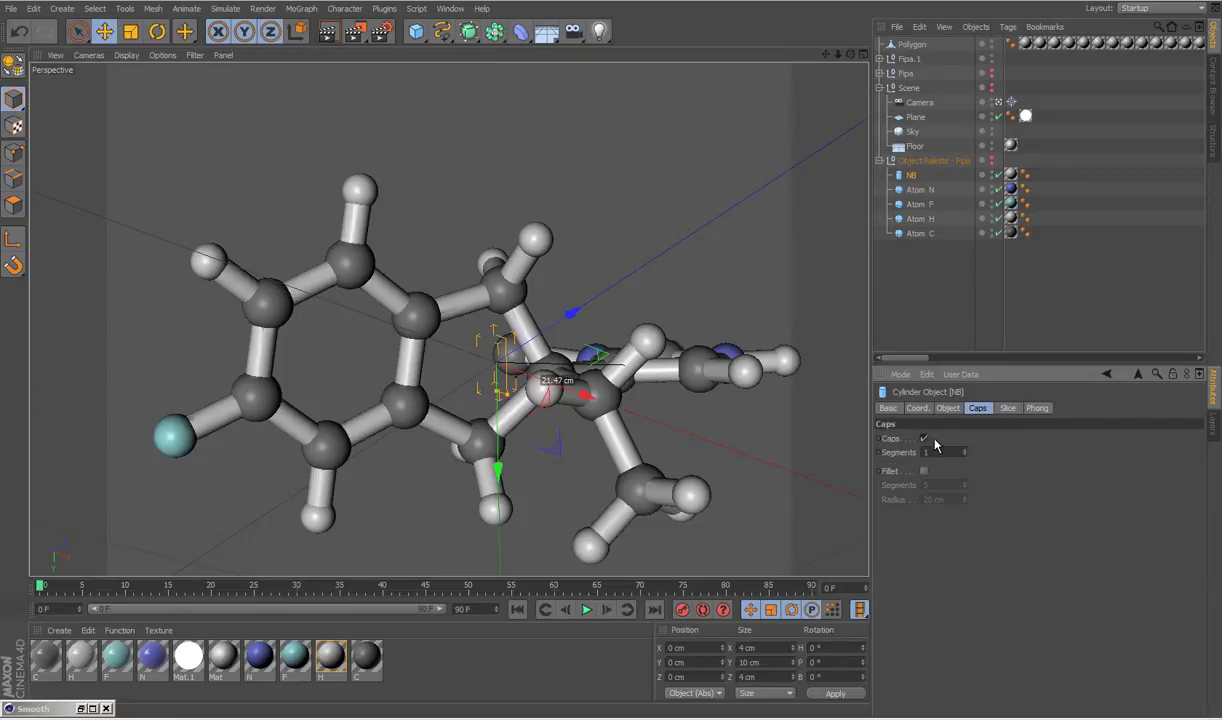
pyautogui.click(1007, 409)
pyautogui.click(948, 409)
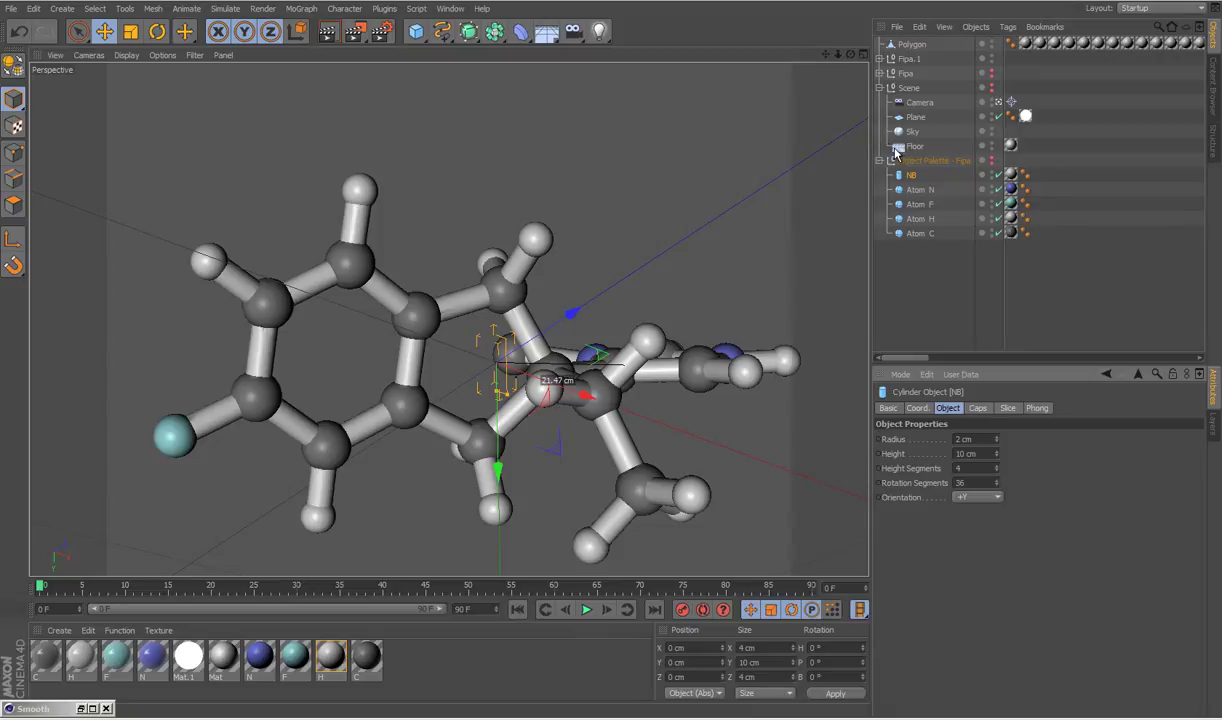
pyautogui.click(879, 73)
# Fold away the Bond C - H, All Bonds and Fipa groups and select the Polygon mesh
pyautogui.click(897, 217)
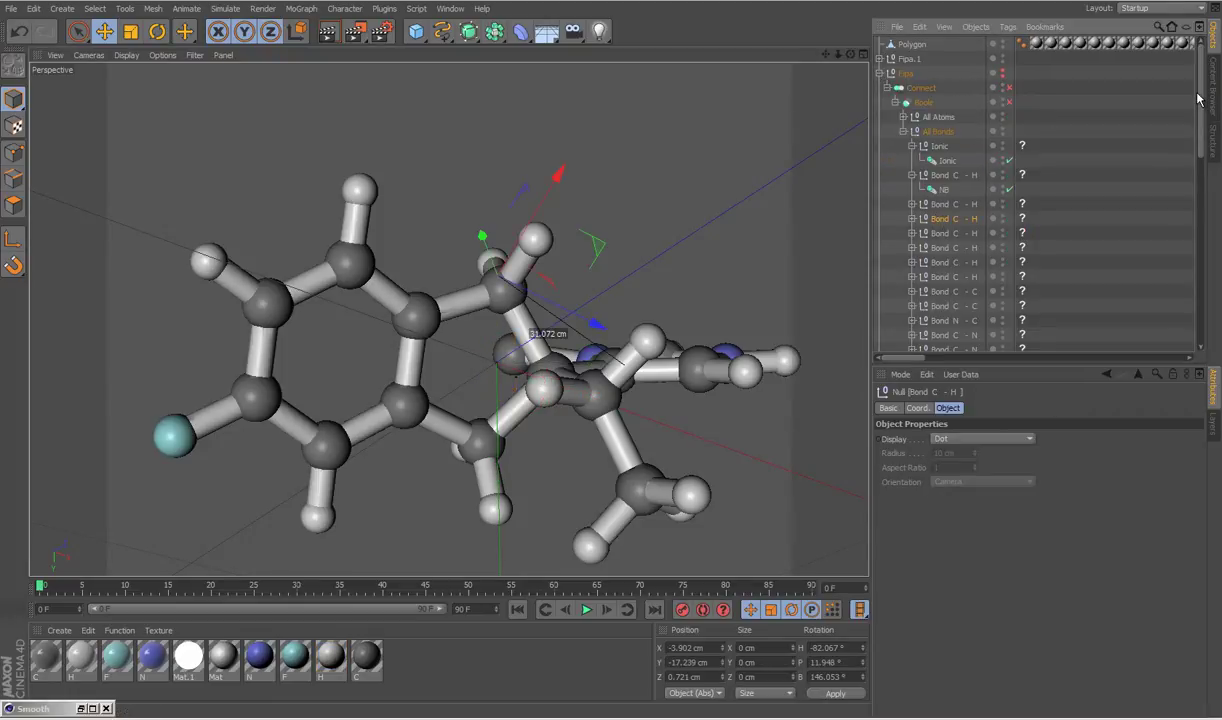
pyautogui.scroll(-5, 1150, 100)
pyautogui.scroll(-3, 1150, 150)
pyautogui.scroll(3, 1145, 165)
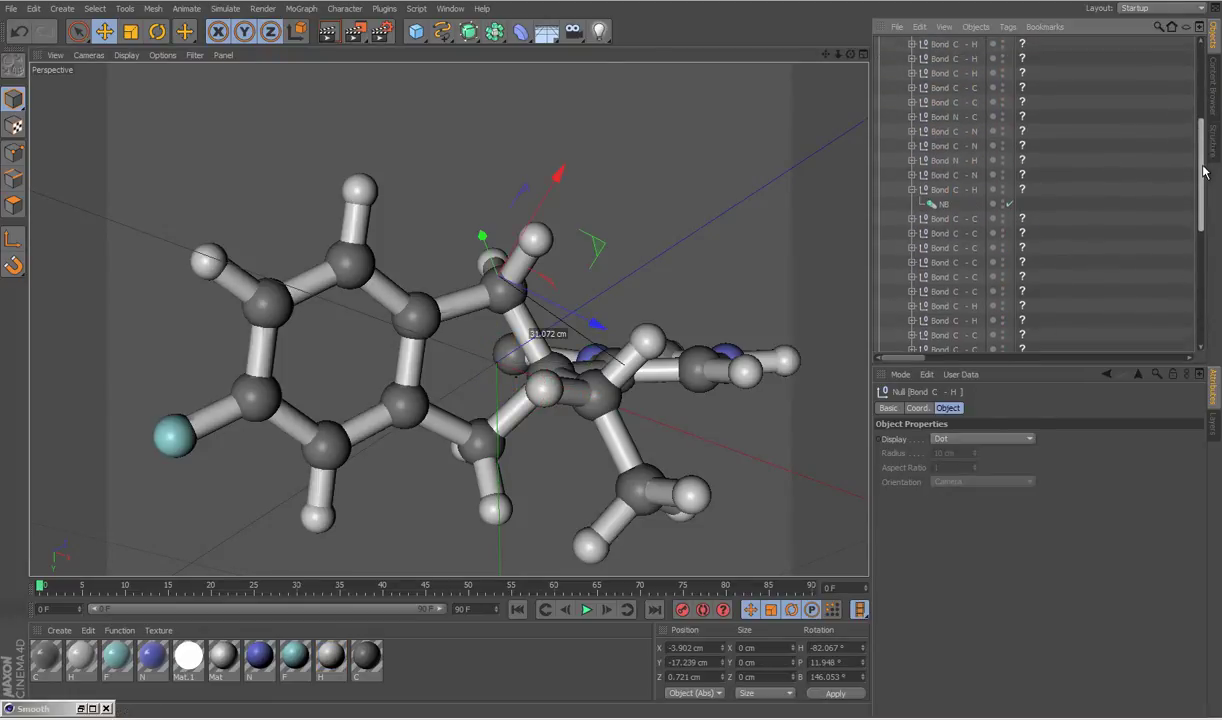
pyautogui.click(911, 190)
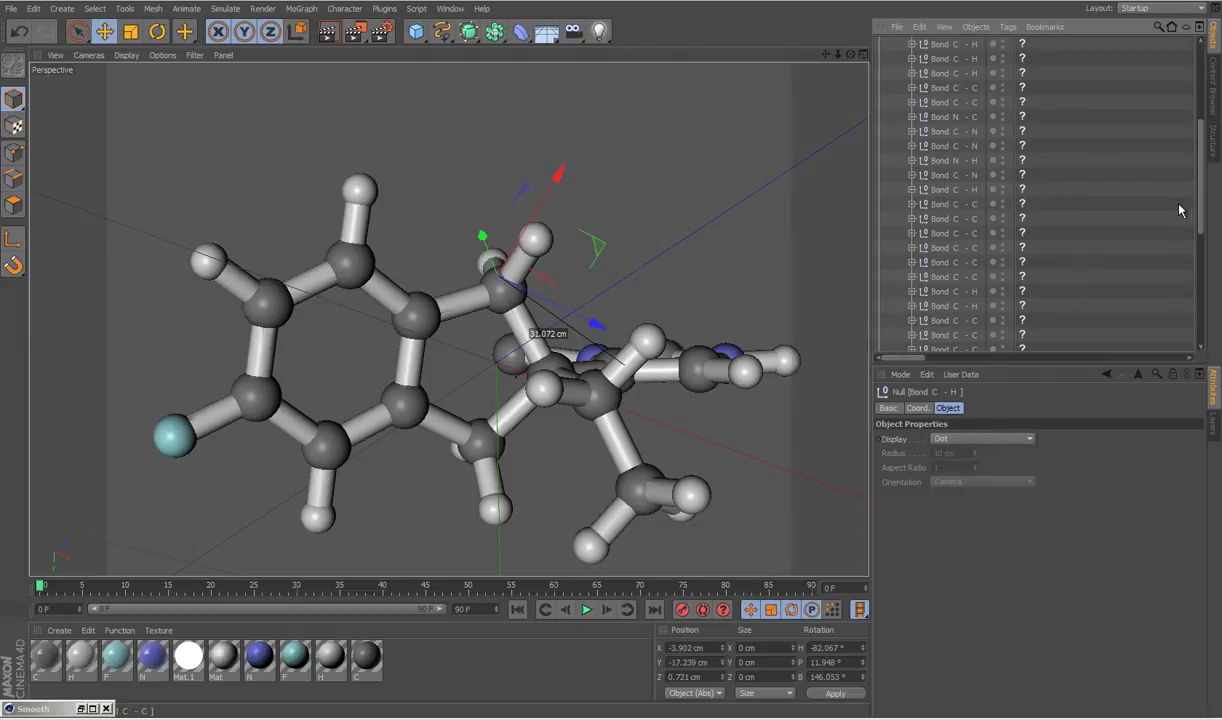
pyautogui.moveTo(1201, 193); pyautogui.dragTo(1201, 110)
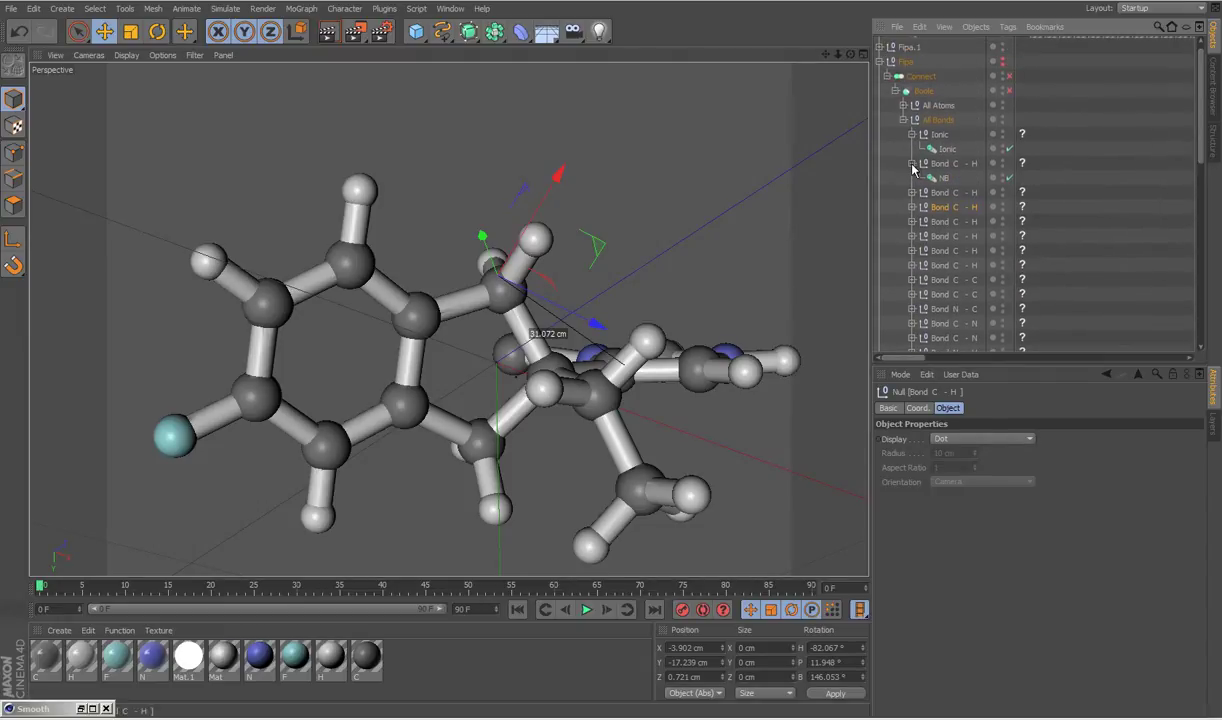
pyautogui.click(903, 120)
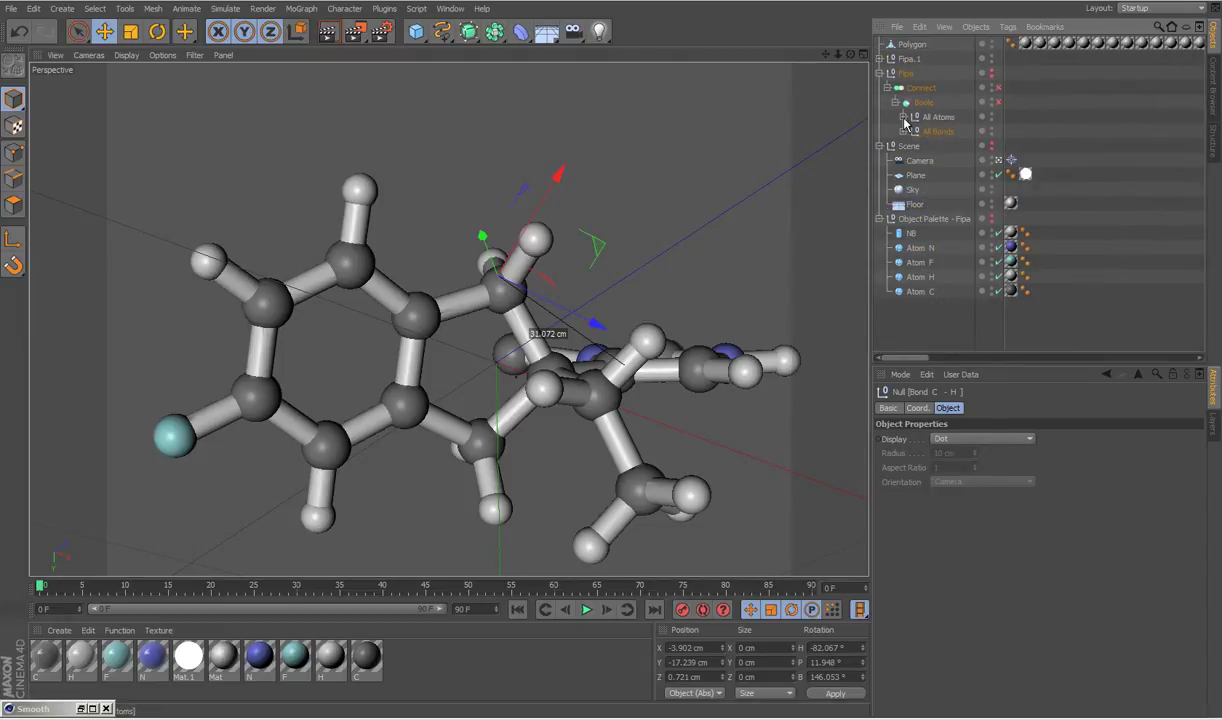
pyautogui.click(879, 73)
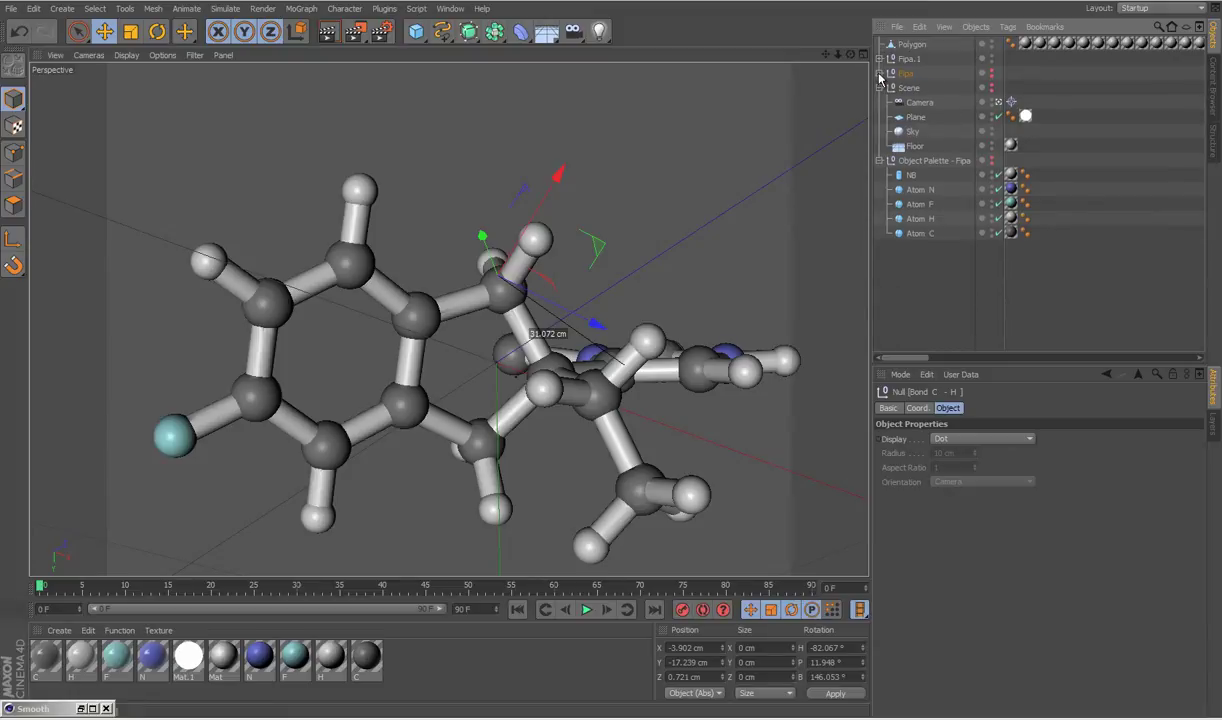
pyautogui.click(905, 45)
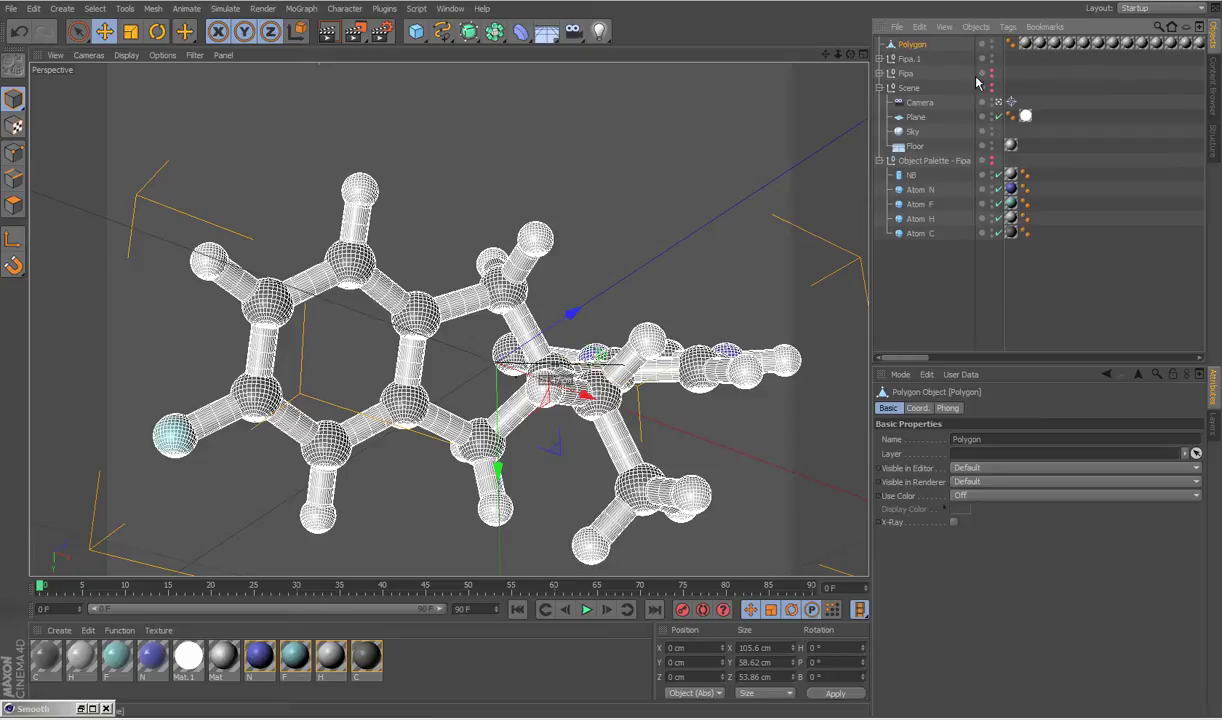
# Remove the duplicate Fipa.1 group
pyautogui.click(896, 60)
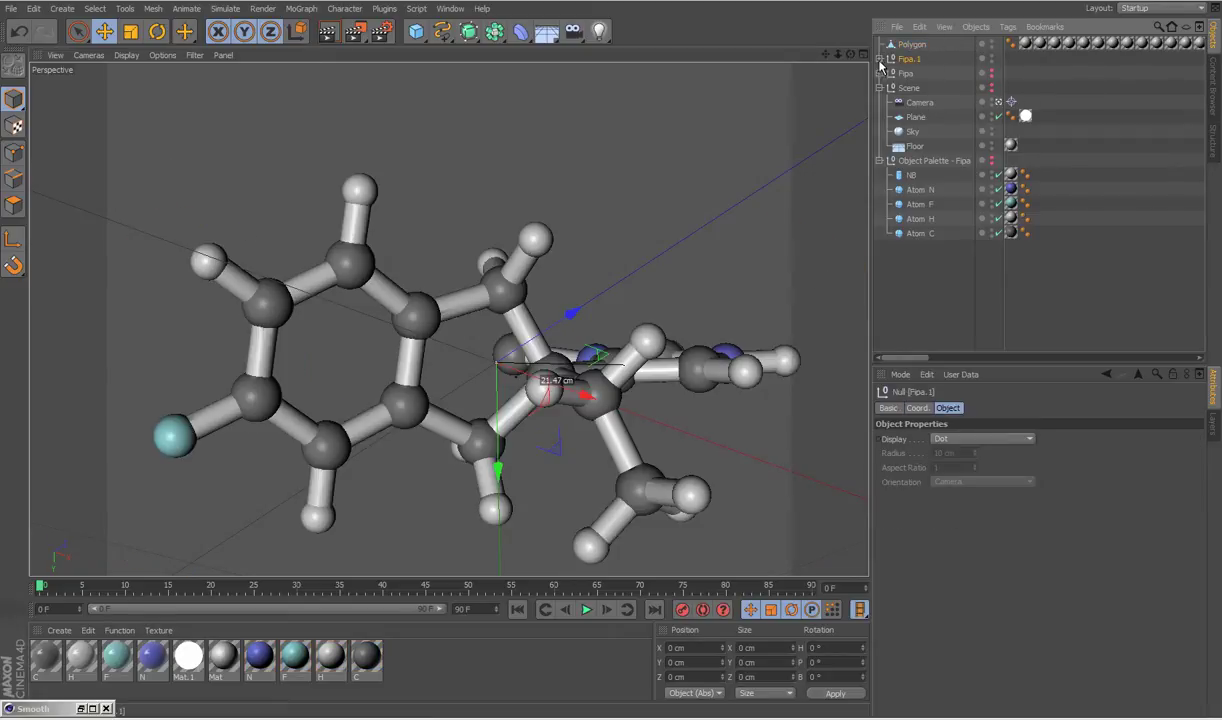
pyautogui.click(888, 74)
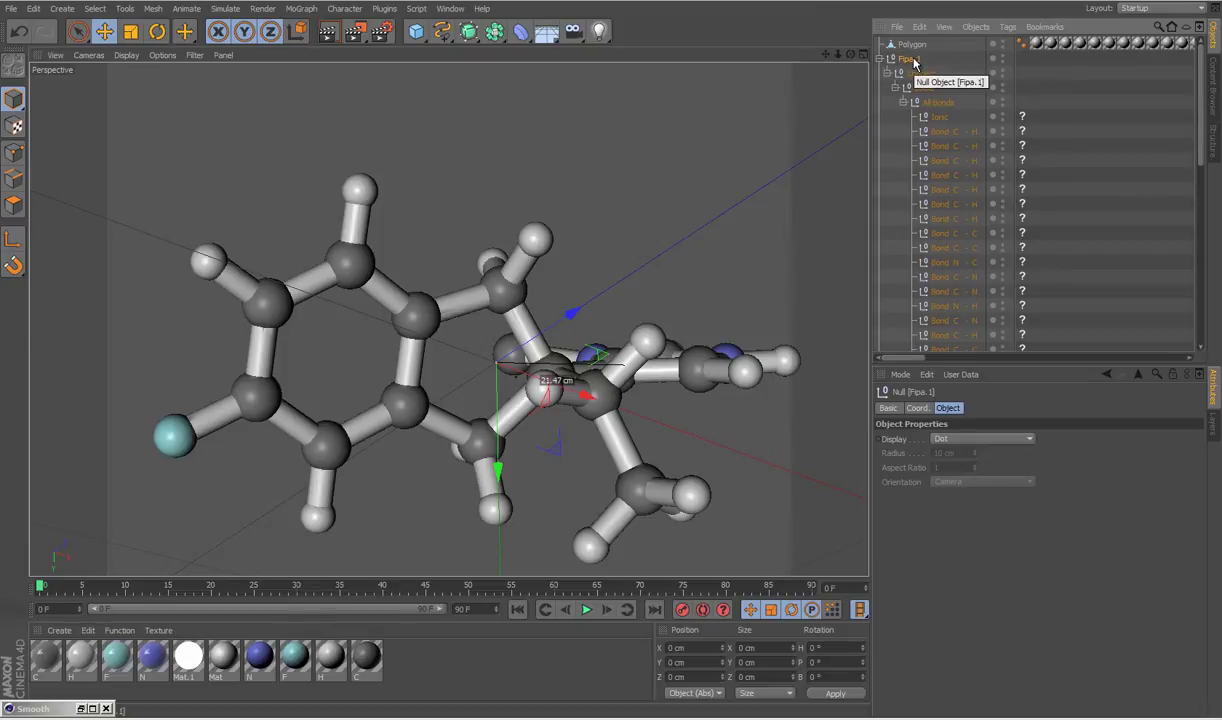
pyautogui.hotkey('ctrl', 'z')
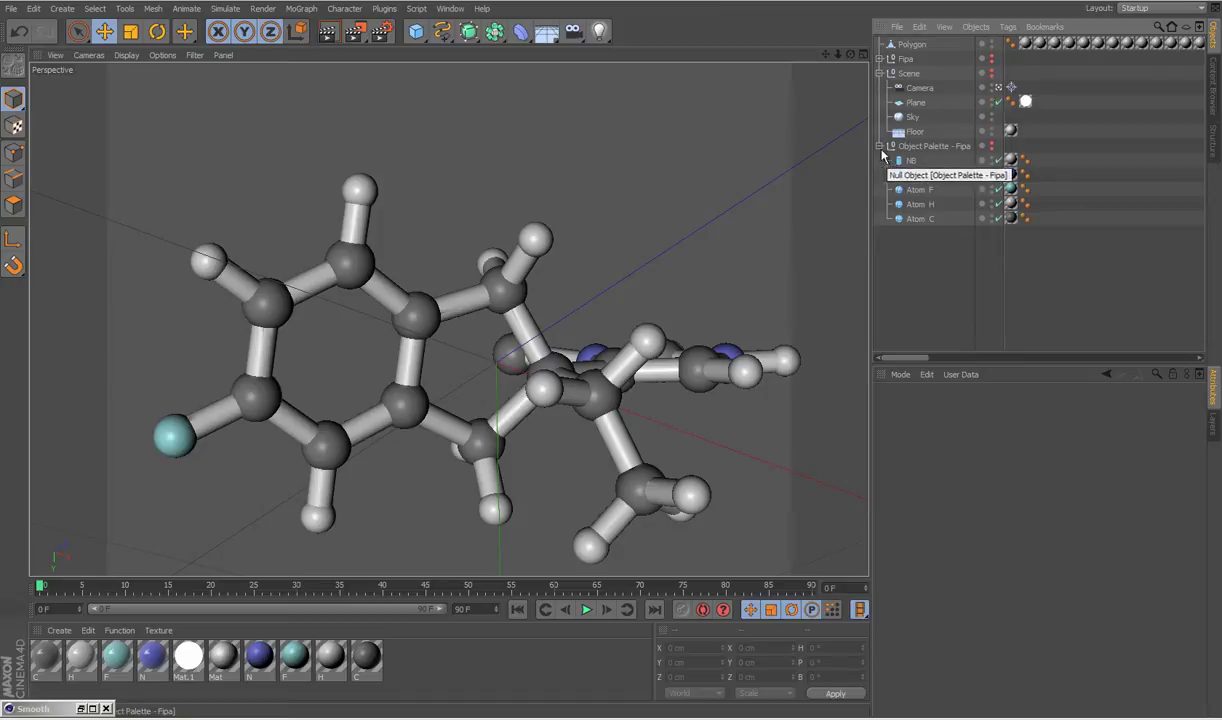
# Move Fipa below Object Palette - Fipa and select the Polygon mesh
pyautogui.click(880, 147)
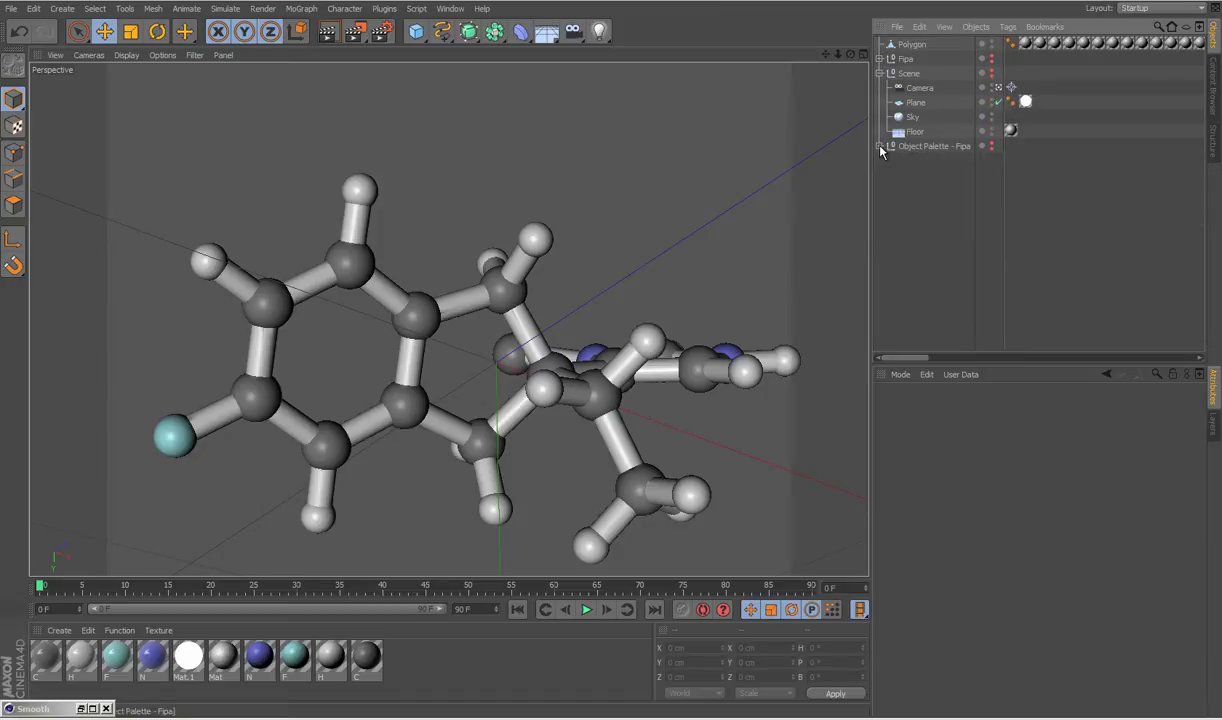
pyautogui.click(881, 60)
pyautogui.click(884, 61)
pyautogui.moveTo(920, 132); pyautogui.dragTo(888, 151)
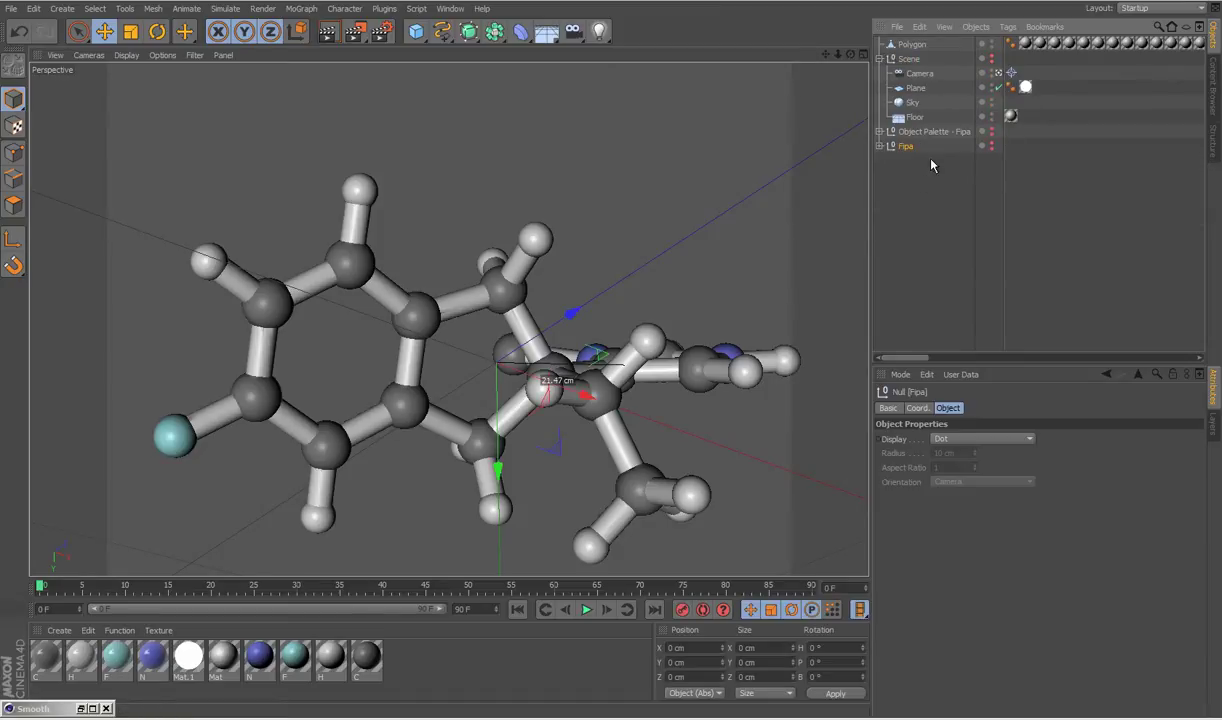
pyautogui.click(911, 44)
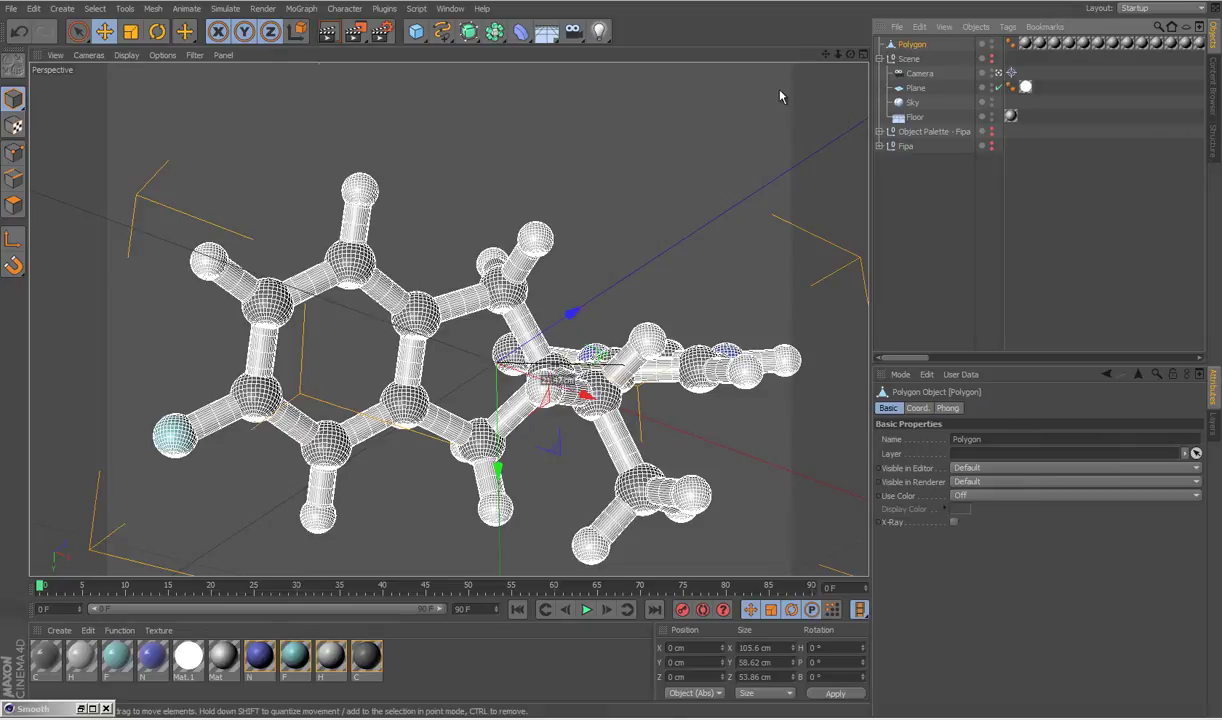
# Smooth the Polygon mesh with Curvature Flow at amount 0.2 and render a preview
pyautogui.click(384, 8)
pyautogui.moveTo(430, 50)
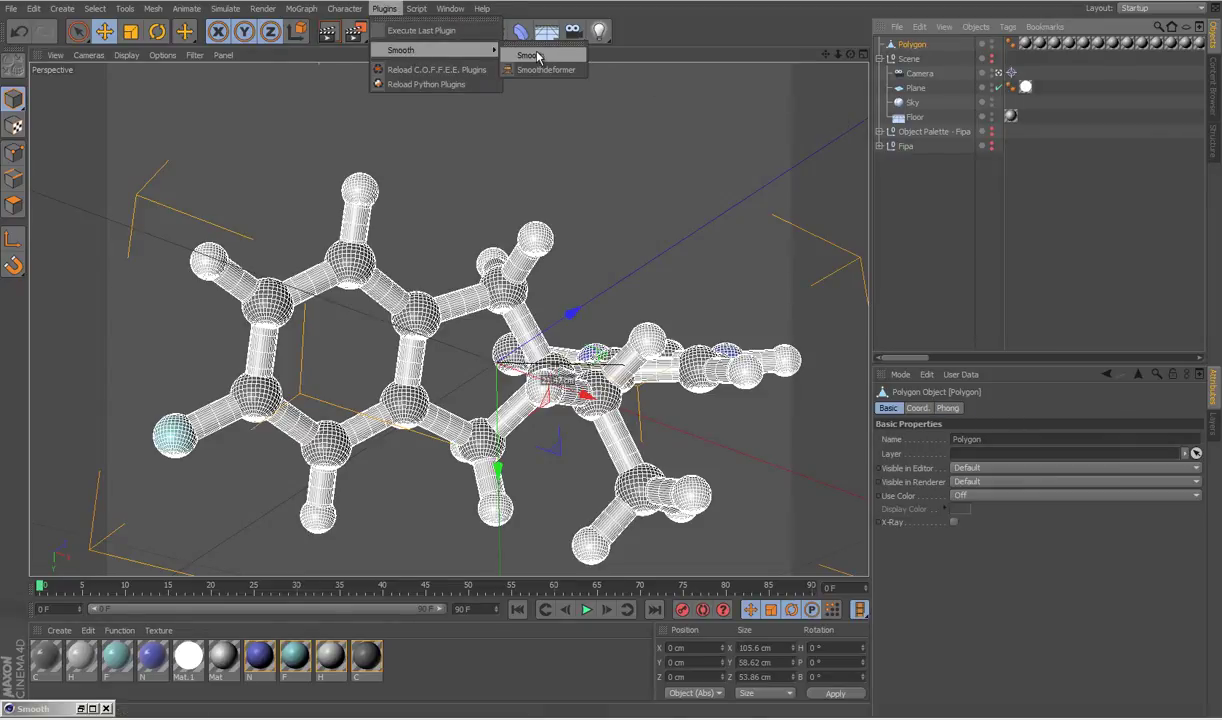
pyautogui.click(537, 57)
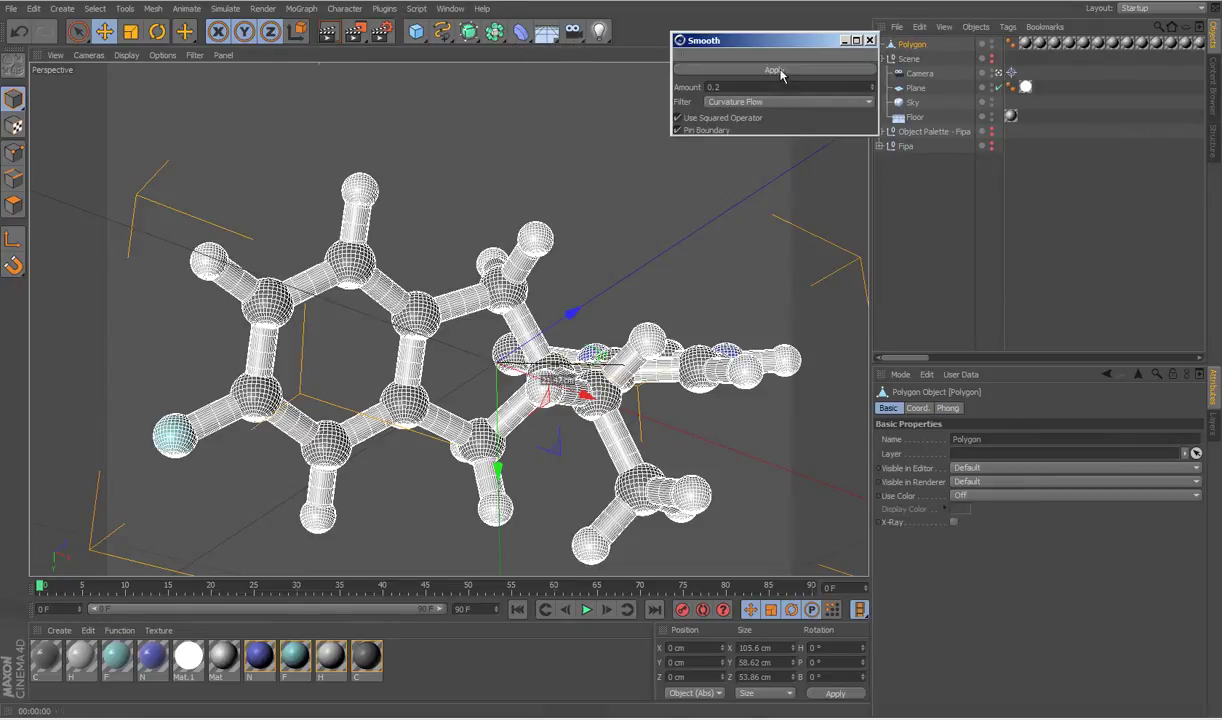
pyautogui.click(910, 30)
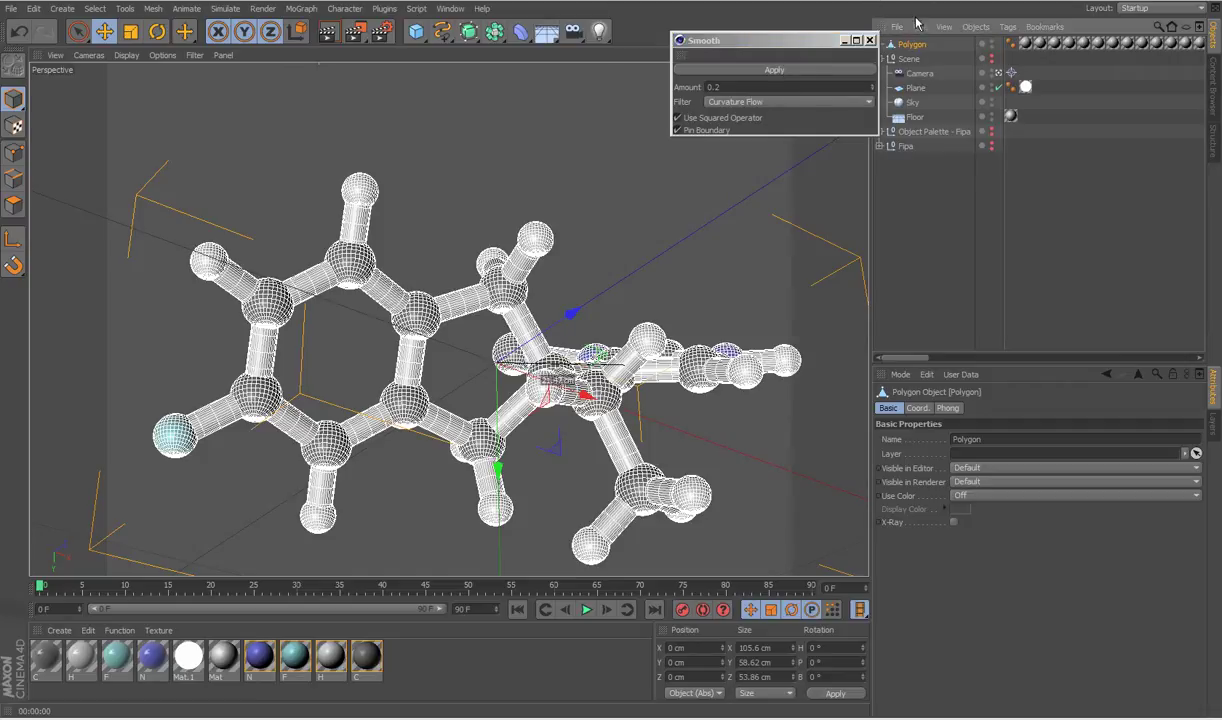
pyautogui.moveTo(812, 55); pyautogui.dragTo(709, 44)
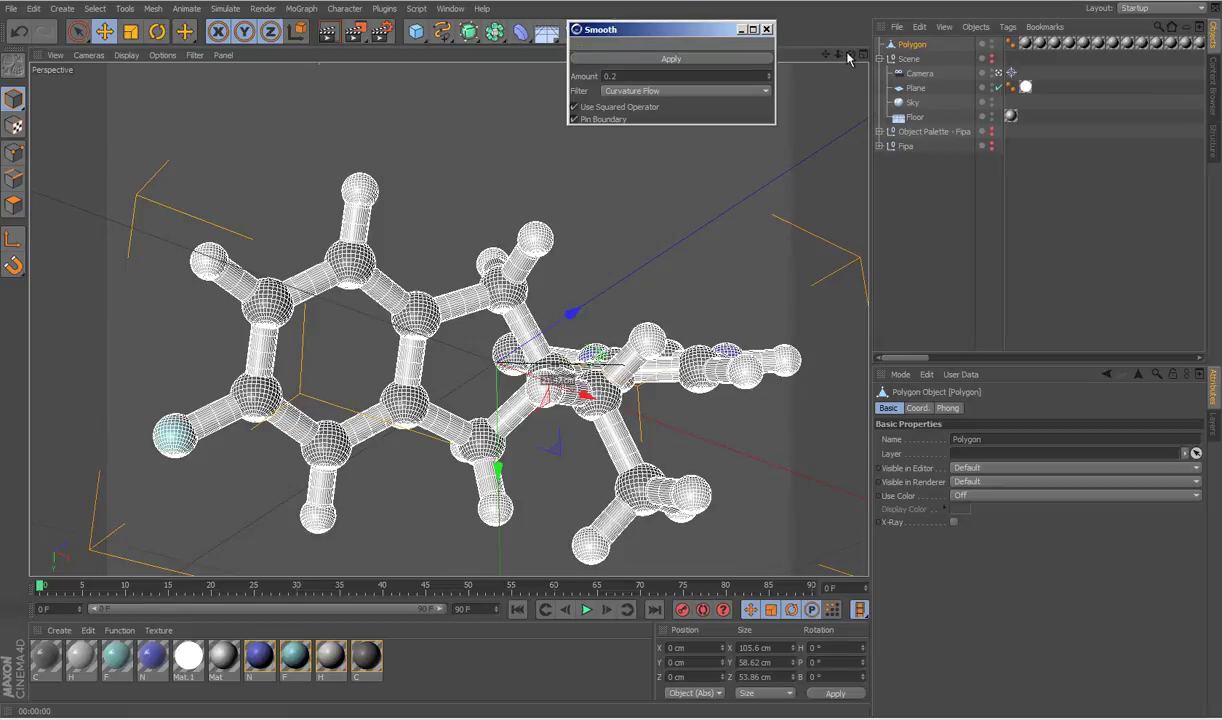
pyautogui.moveTo(850, 54)
pyautogui.mouseDown()
pyautogui.moveTo(617, 360)
pyautogui.moveTo(614, 349)
pyautogui.mouseUp()
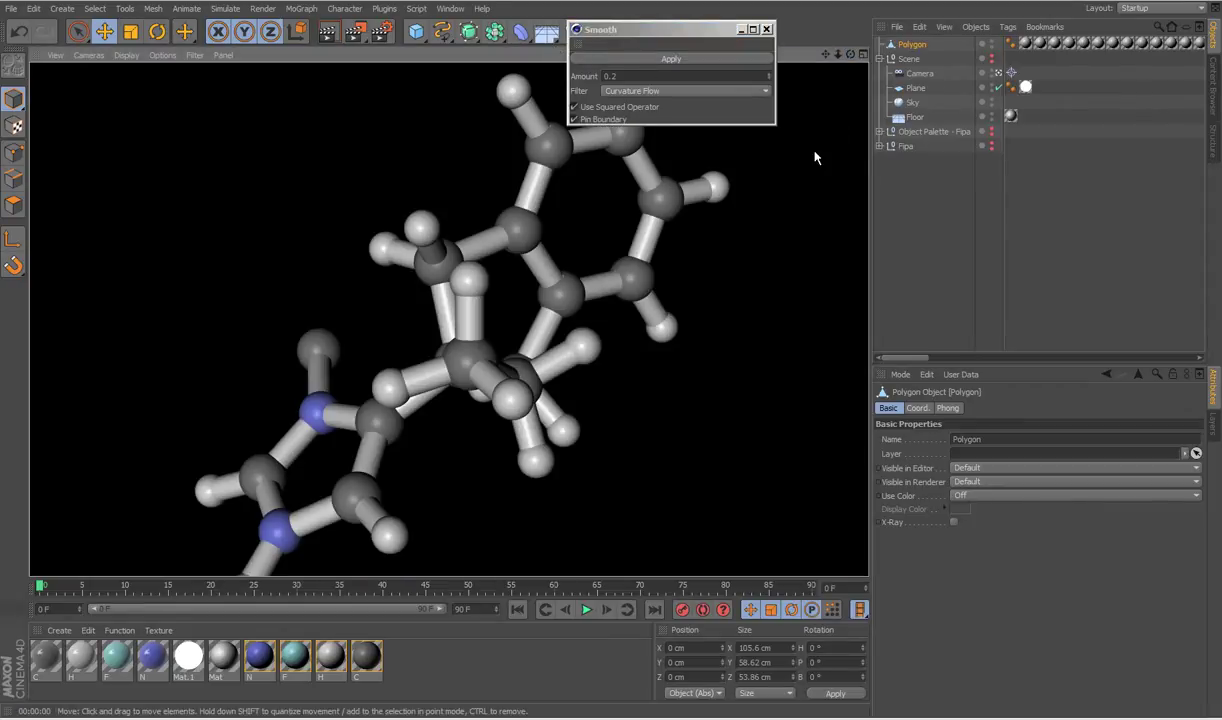
pyautogui.moveTo(850, 54); pyautogui.dragTo(583, 335)
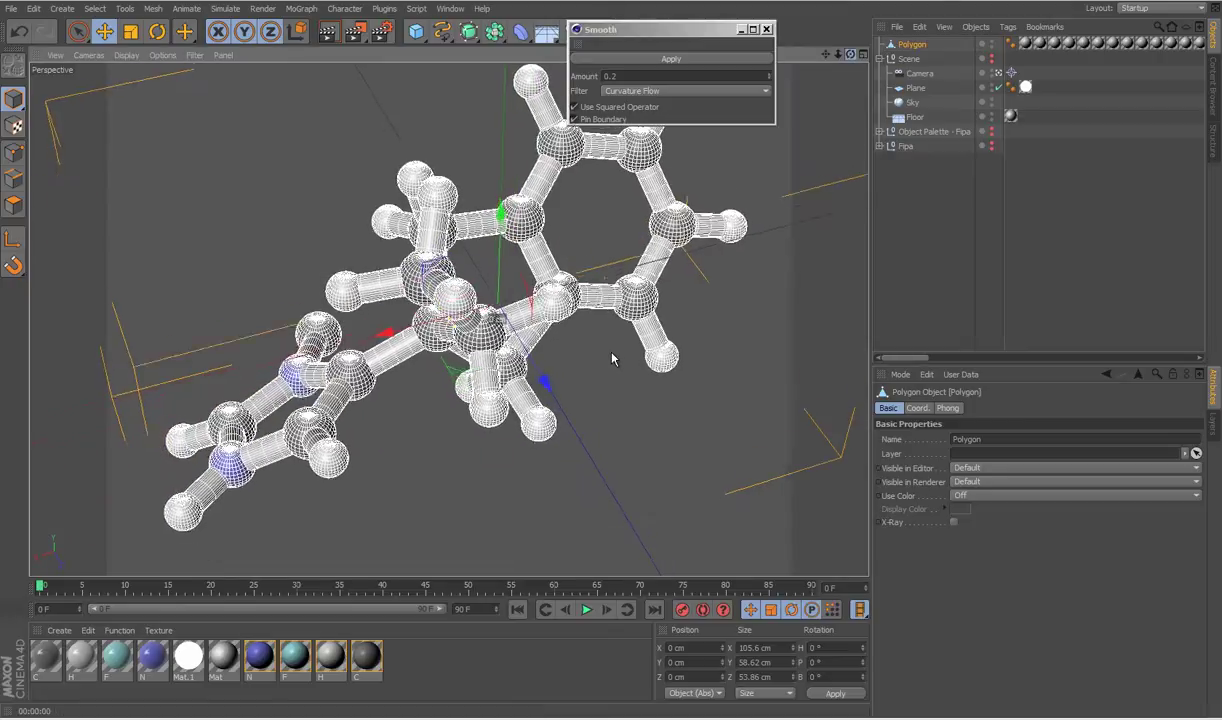
pyautogui.click(666, 60)
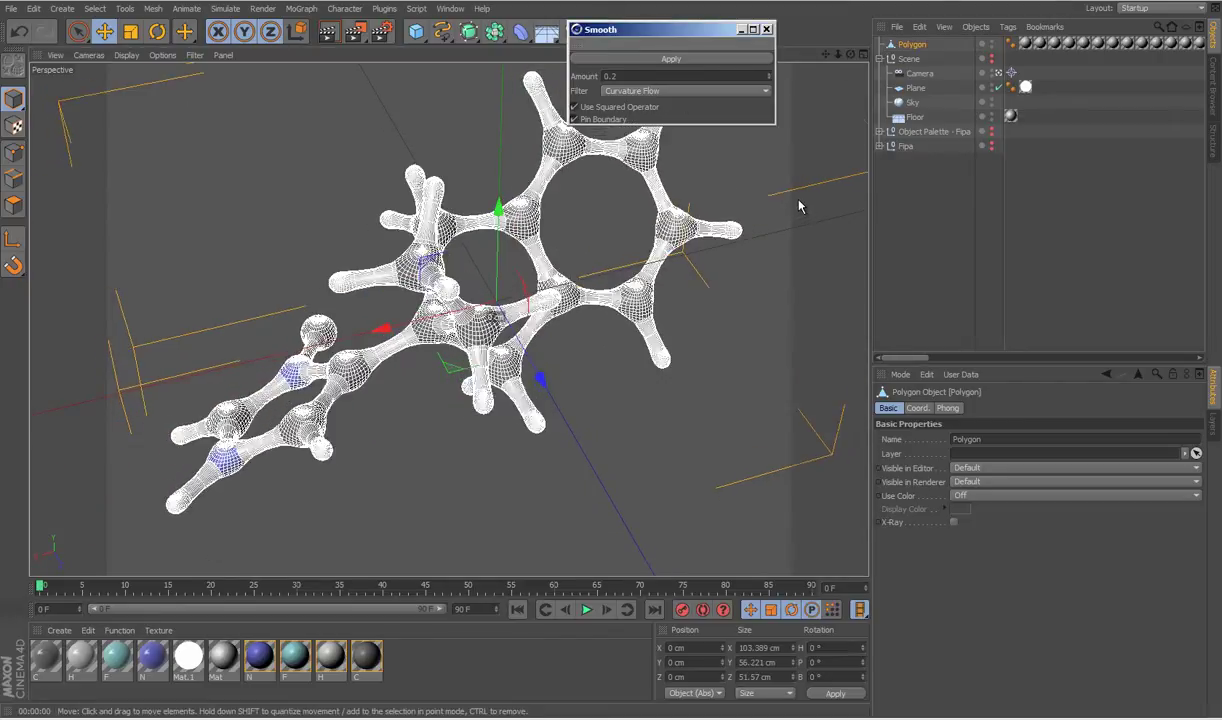
pyautogui.click(741, 29)
pyautogui.moveTo(850, 54)
pyautogui.mouseDown()
pyautogui.moveTo(611, 357)
pyautogui.moveTo(674, 379)
pyautogui.moveTo(611, 357)
pyautogui.moveTo(365, 15)
pyautogui.mouseUp()
pyautogui.hotkey('ctrl', 'r')
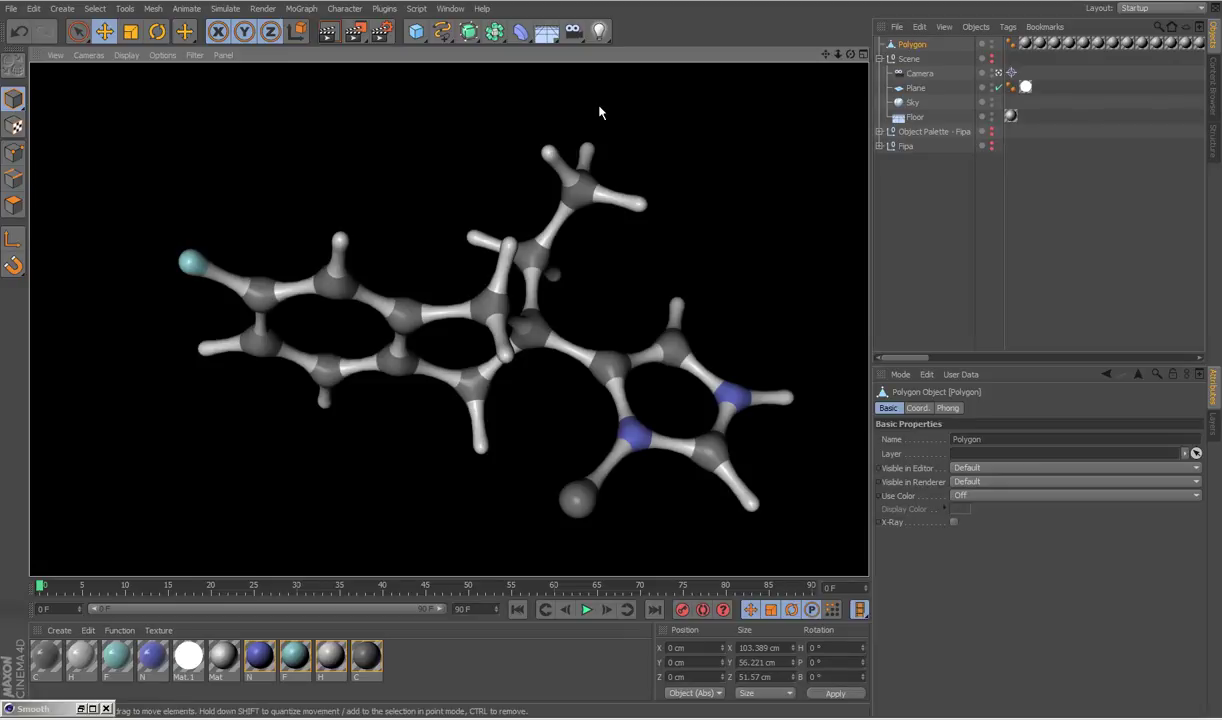
# Orbit the scene camera to a low angle on the molecule above the floor
pyautogui.moveTo(849, 56)
pyautogui.mouseDown()
pyautogui.moveTo(601, 351)
pyautogui.moveTo(616, 365)
pyautogui.moveTo(600, 346)
pyautogui.moveTo(612, 357)
pyautogui.mouseUp()
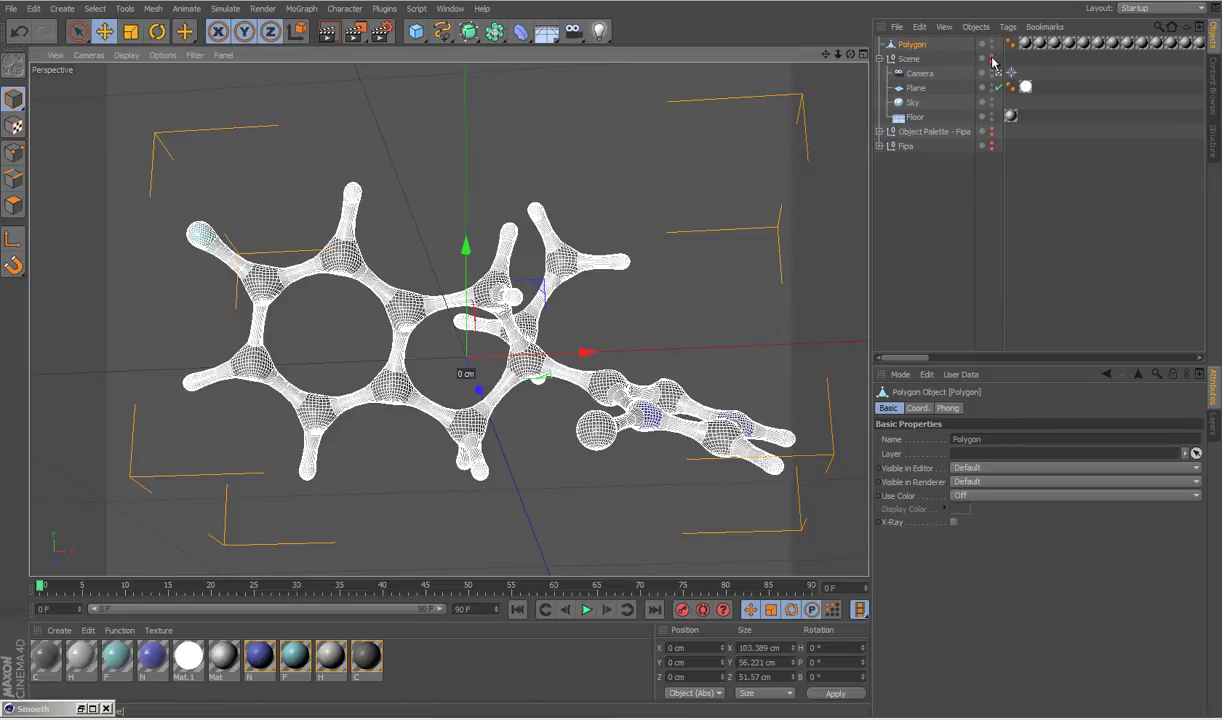
pyautogui.click(992, 59)
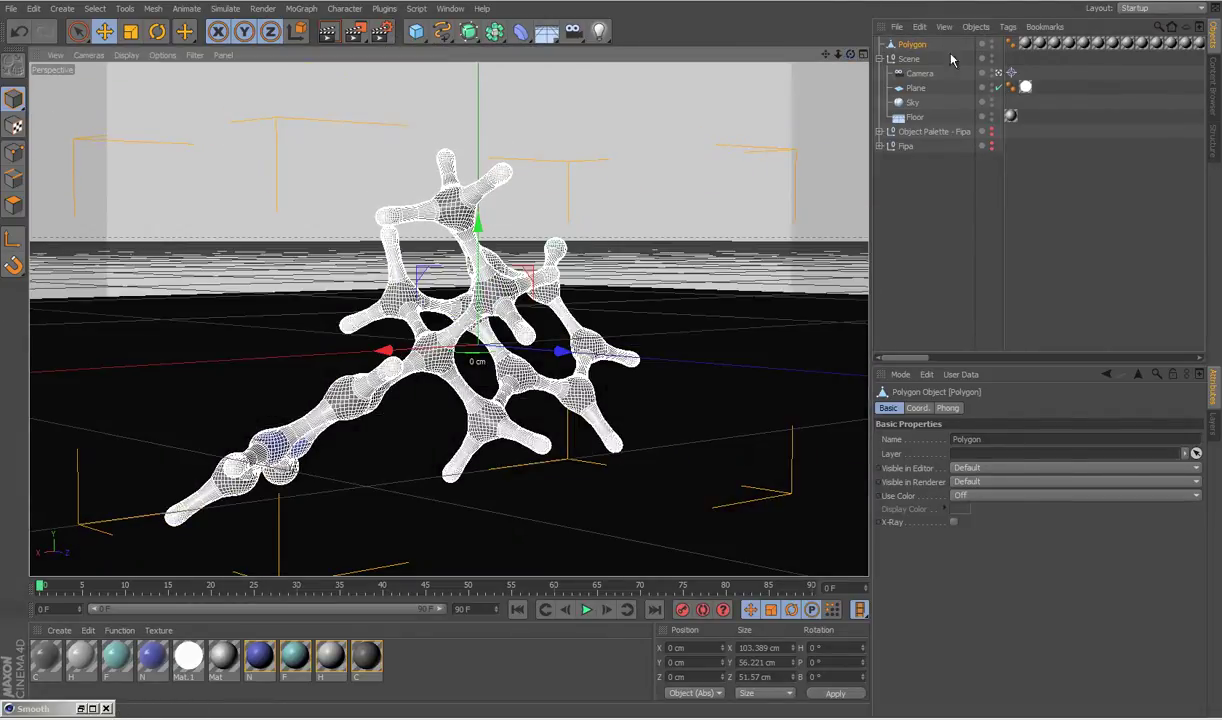
pyautogui.click(1001, 78)
pyautogui.click(1001, 78)
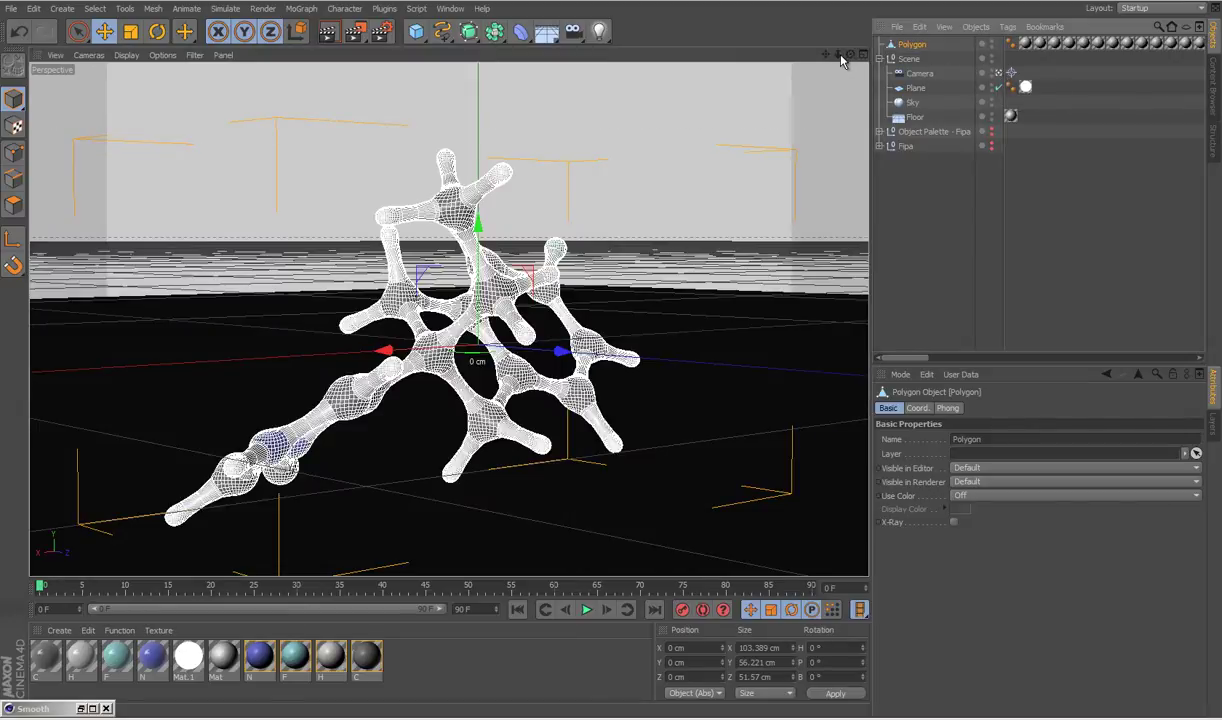
pyautogui.moveTo(840, 58)
pyautogui.mouseDown()
pyautogui.moveTo(603, 357)
pyautogui.moveTo(450, 200)
pyautogui.mouseUp()
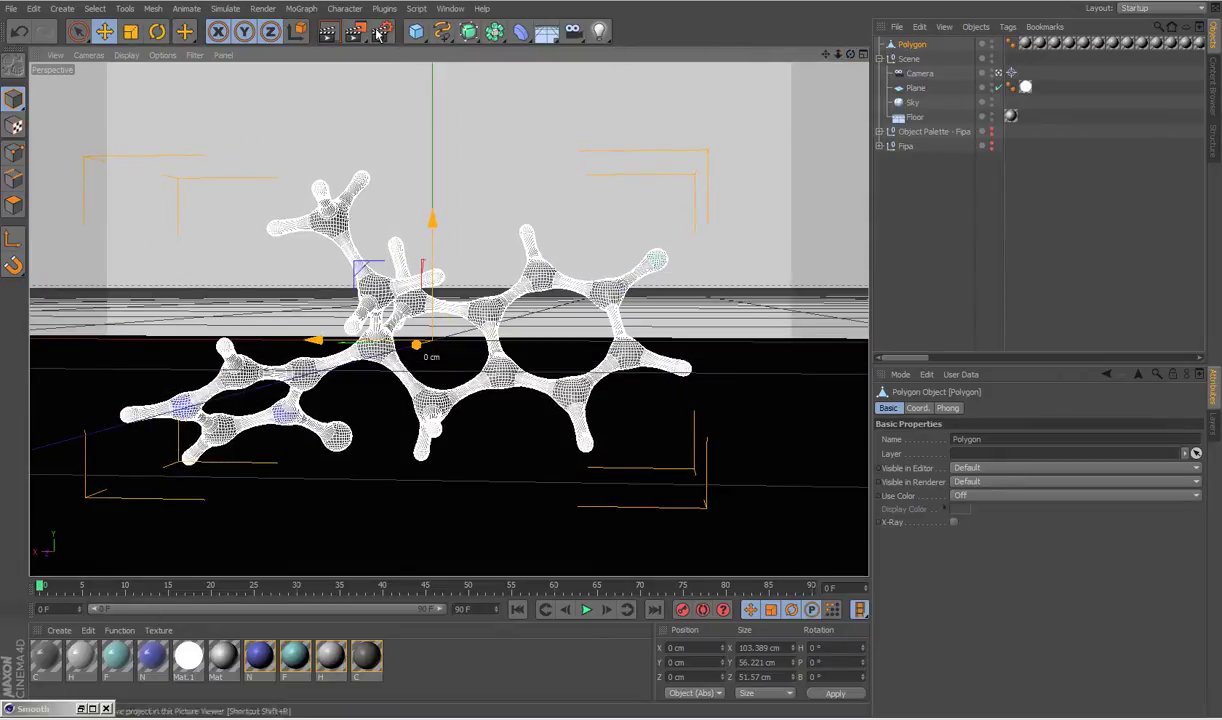
# Add a Global Illumination effect in Render Settings
pyautogui.click(381, 33)
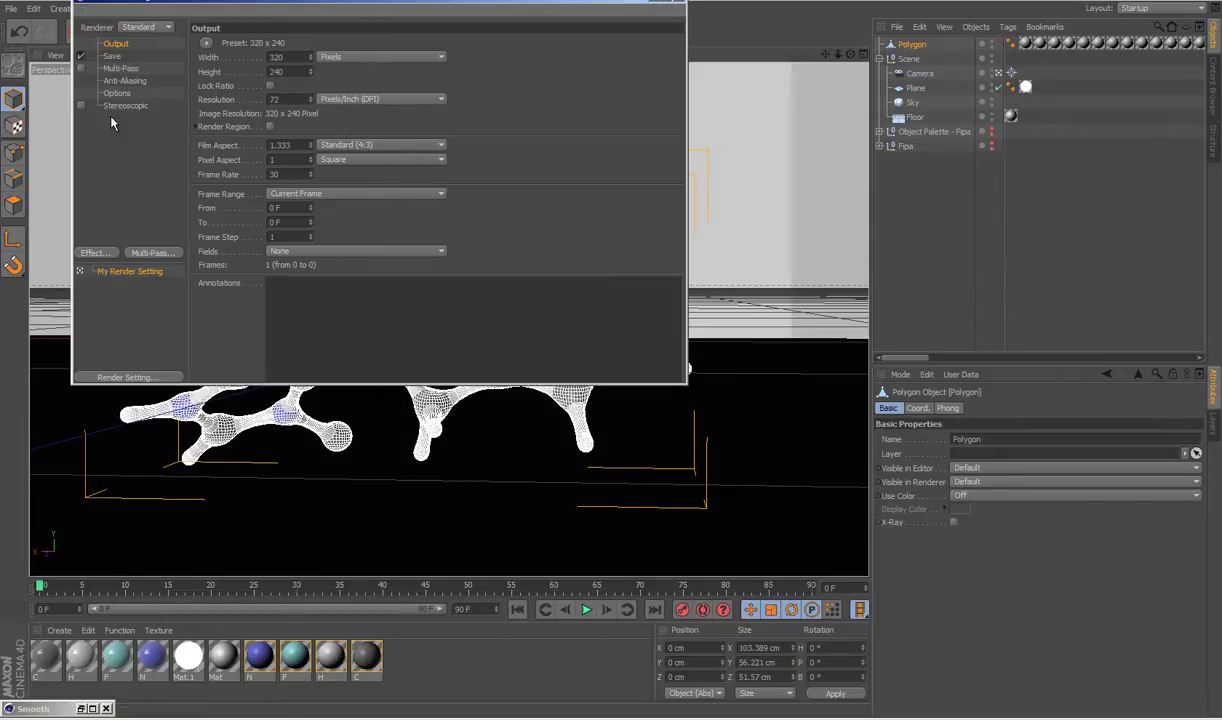
pyautogui.click(95, 252)
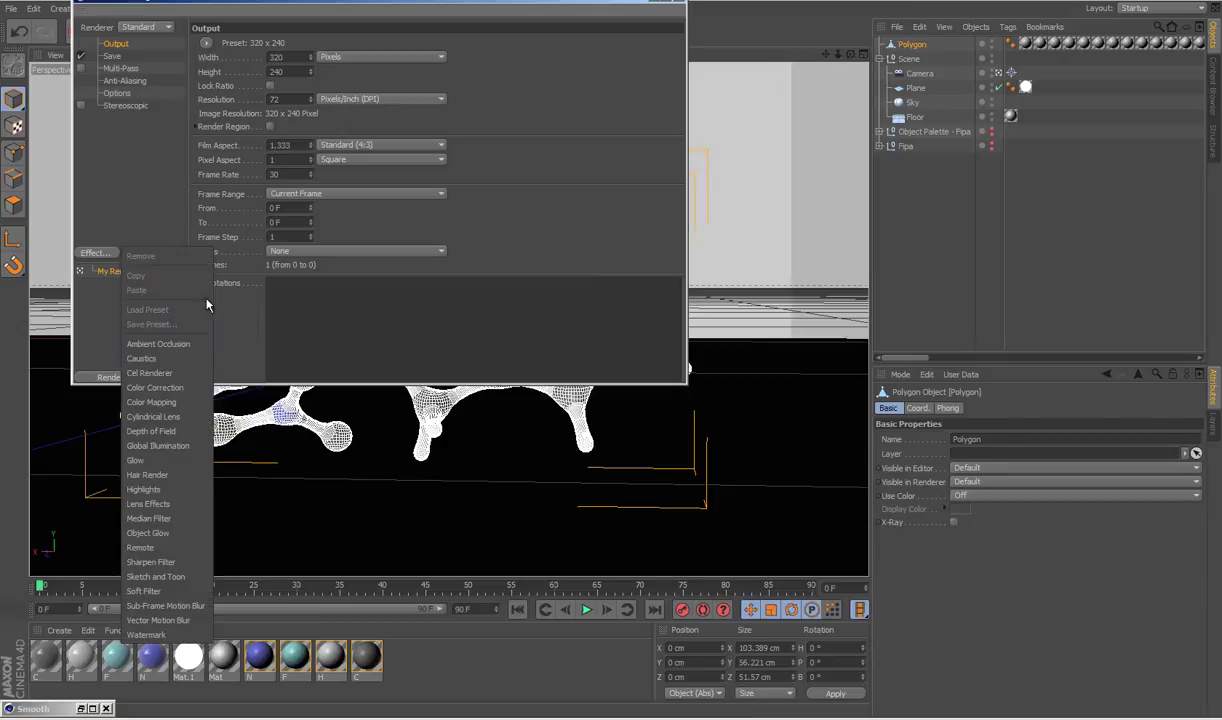
pyautogui.click(160, 445)
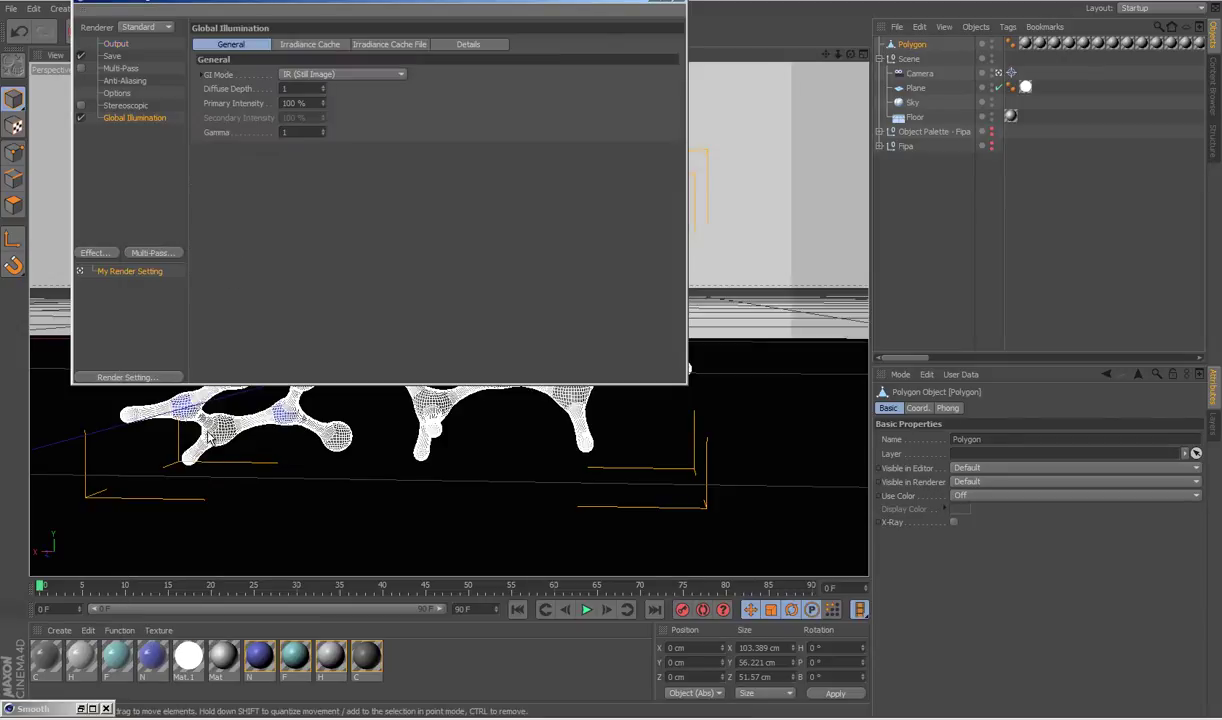
# Add a Depth of Field effect, review its Lens and Basic settings, and close Render Settings
pyautogui.click(95, 253)
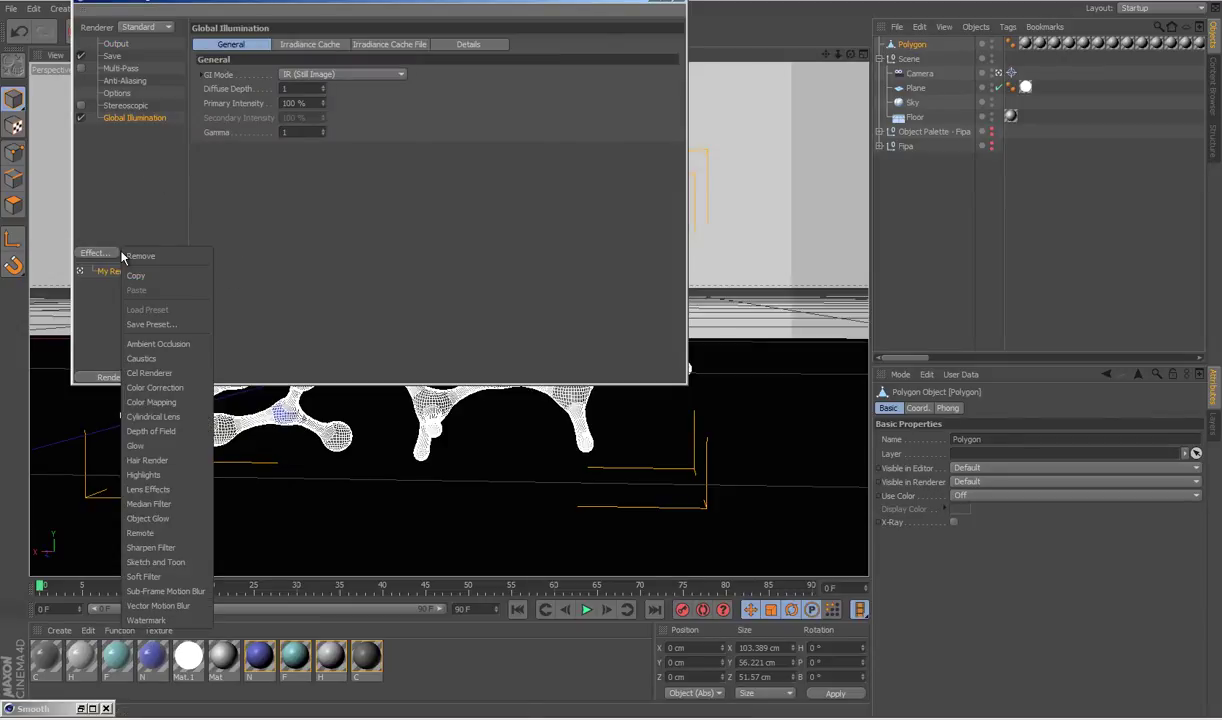
pyautogui.click(152, 431)
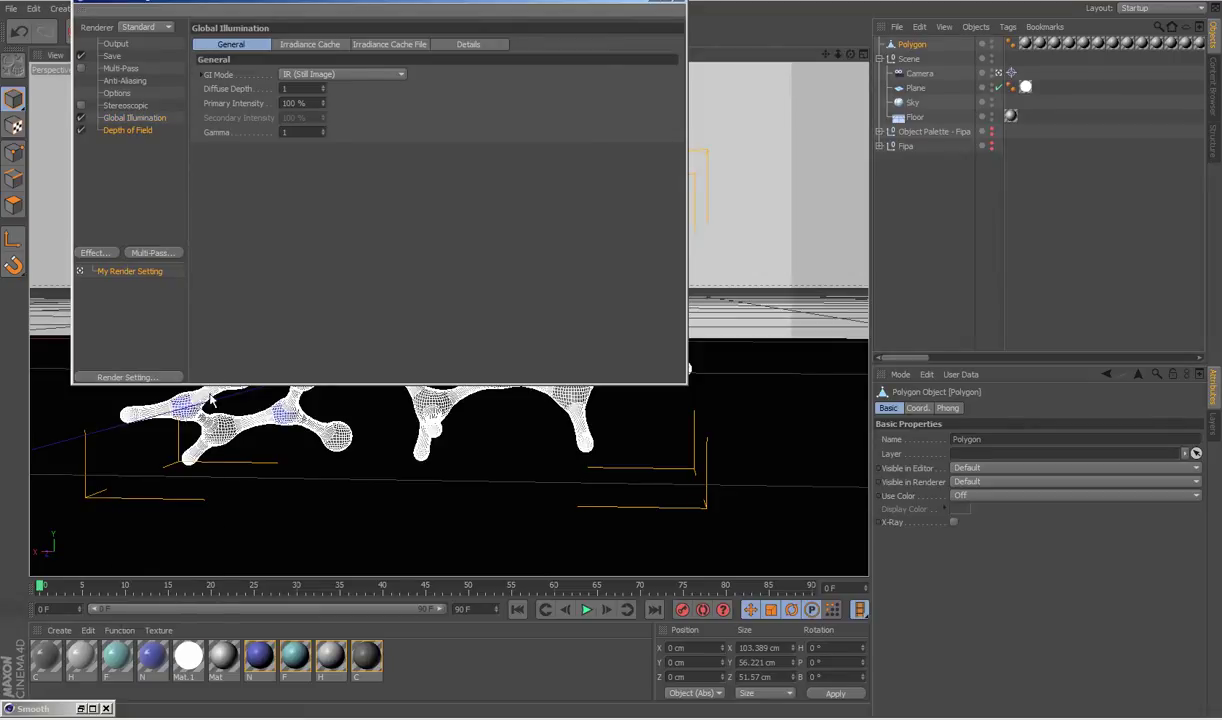
pyautogui.click(227, 46)
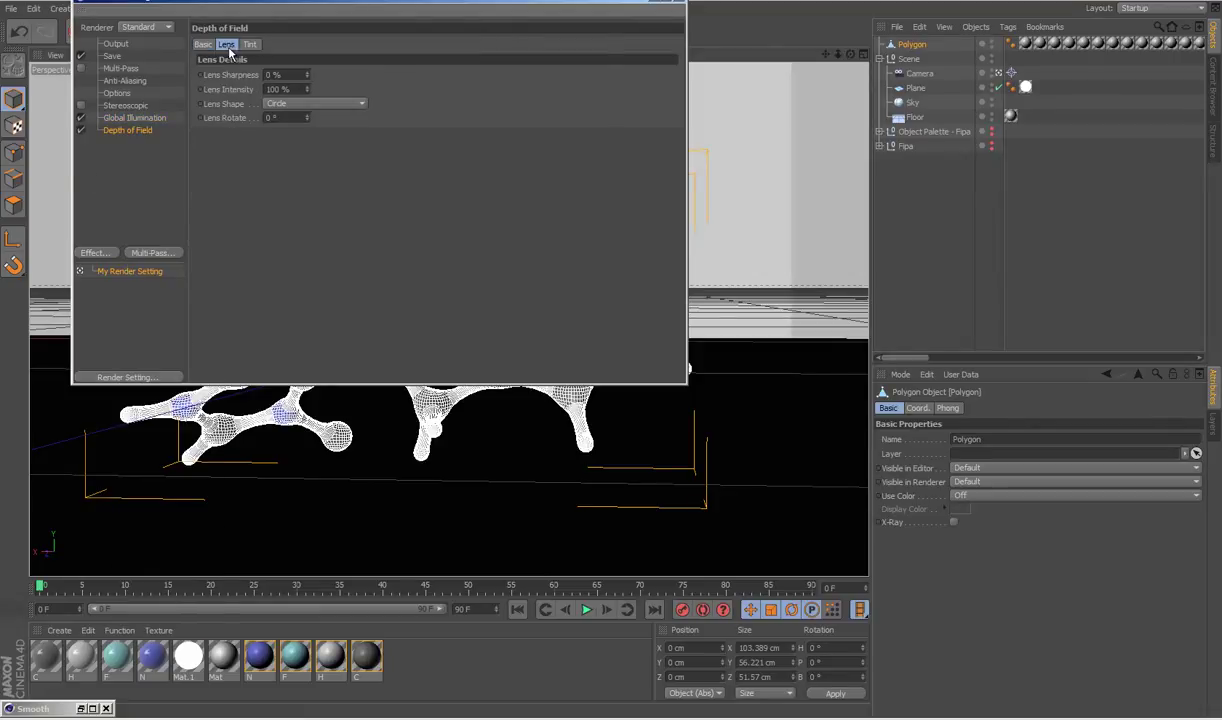
pyautogui.click(250, 46)
pyautogui.click(214, 46)
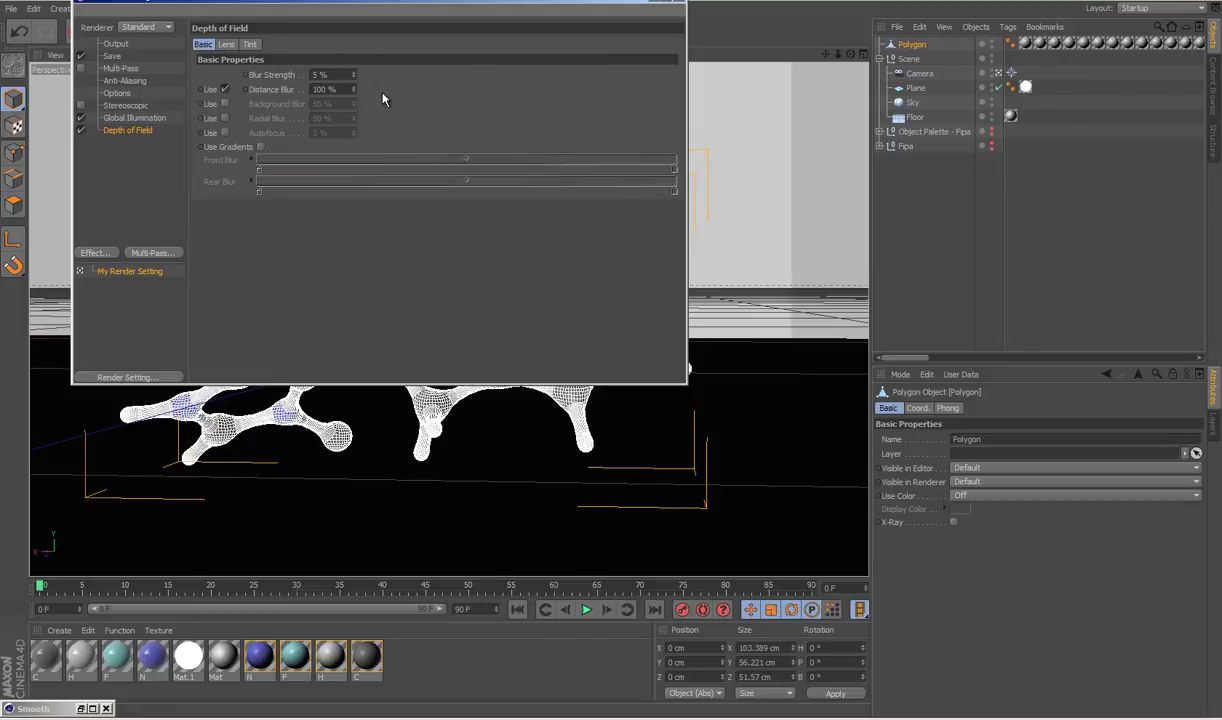
pyautogui.click(678, 5)
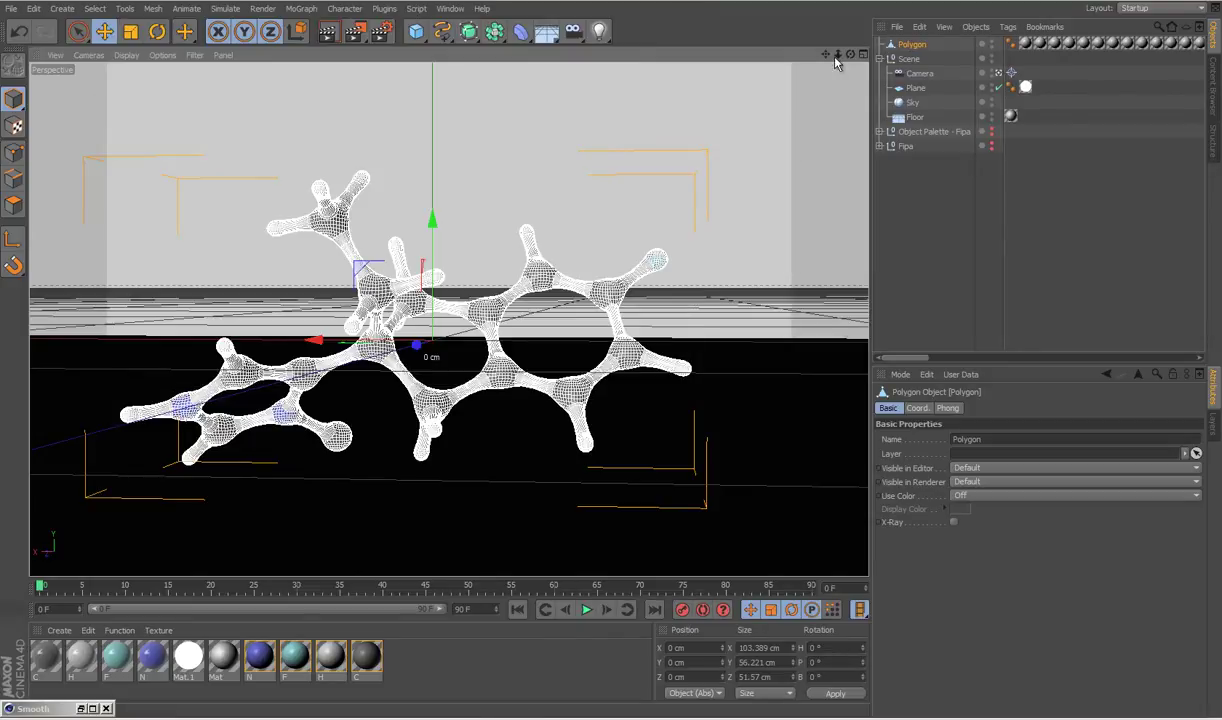
# Save renders as a quality-95 JPEG named New Bond and render to the Picture Viewer
pyautogui.moveTo(851, 55); pyautogui.dragTo(585, 335)
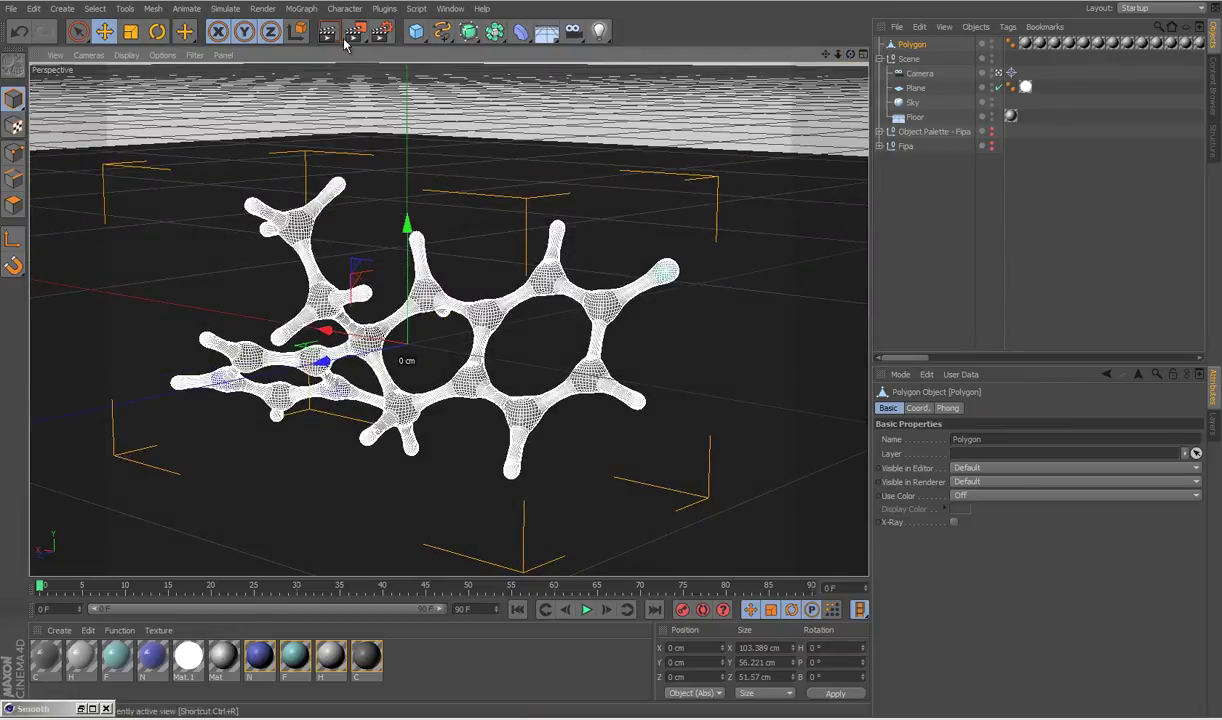
pyautogui.click(381, 32)
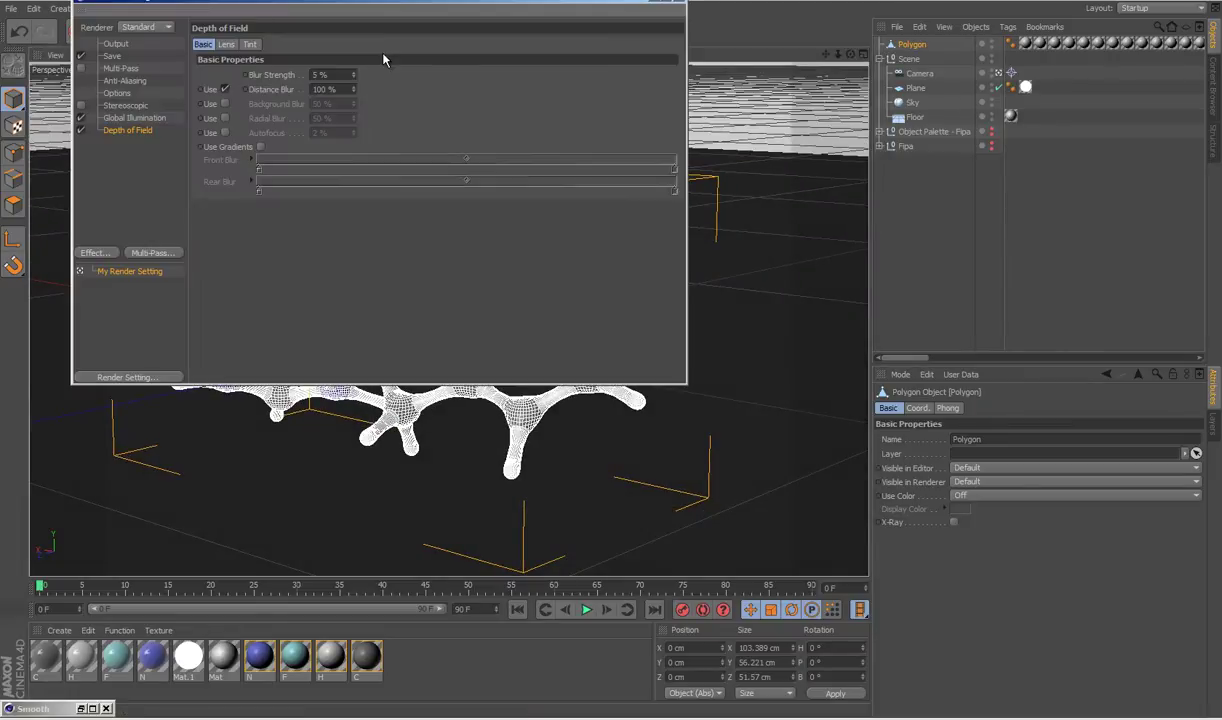
pyautogui.click(111, 56)
pyautogui.click(665, 72)
pyautogui.write('New Bond')
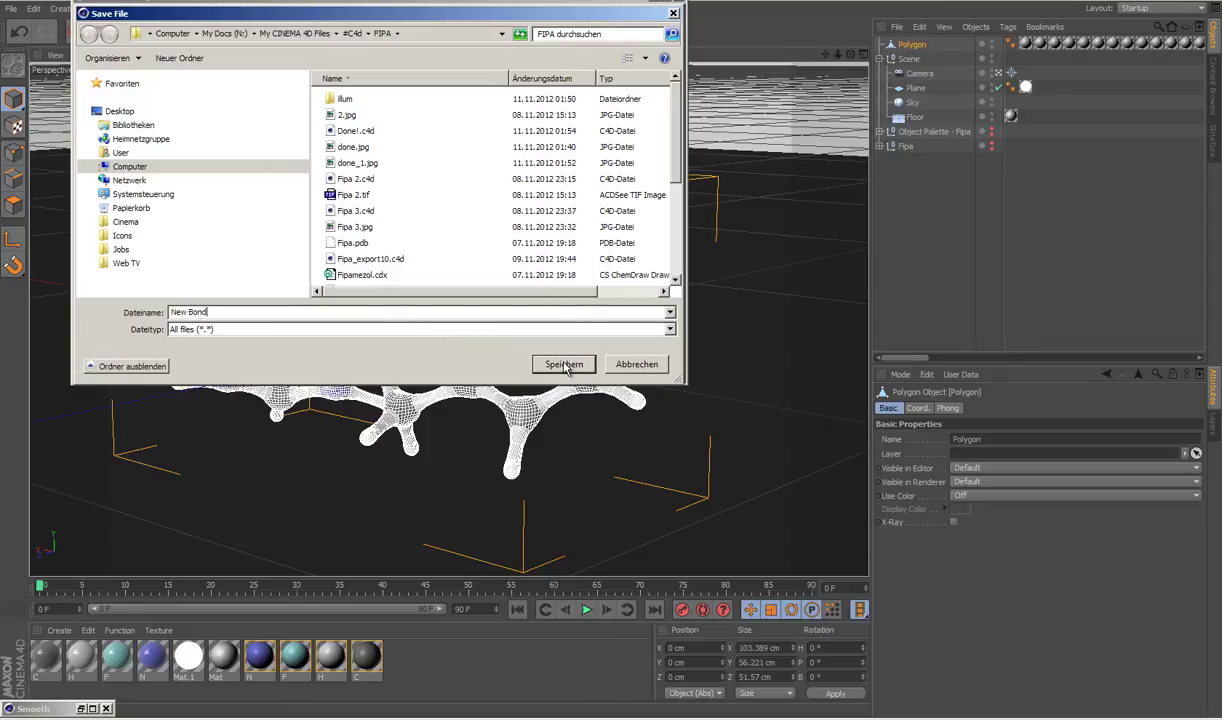
pyautogui.click(563, 365)
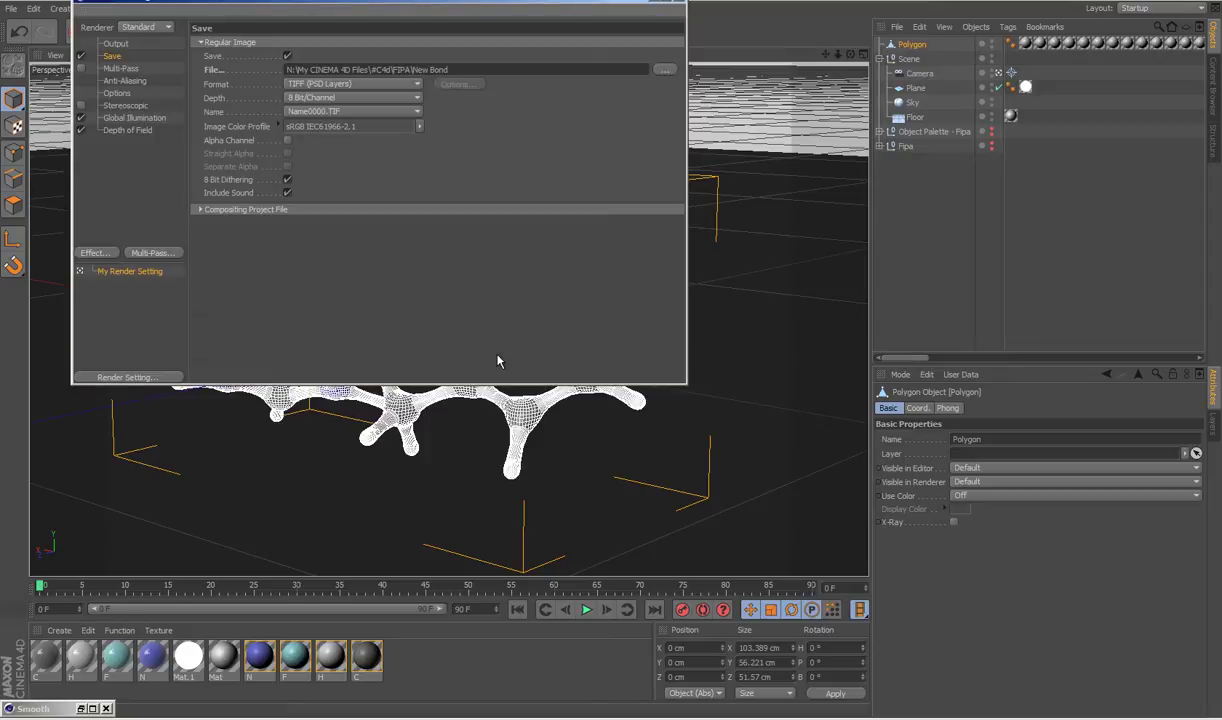
pyautogui.click(415, 88)
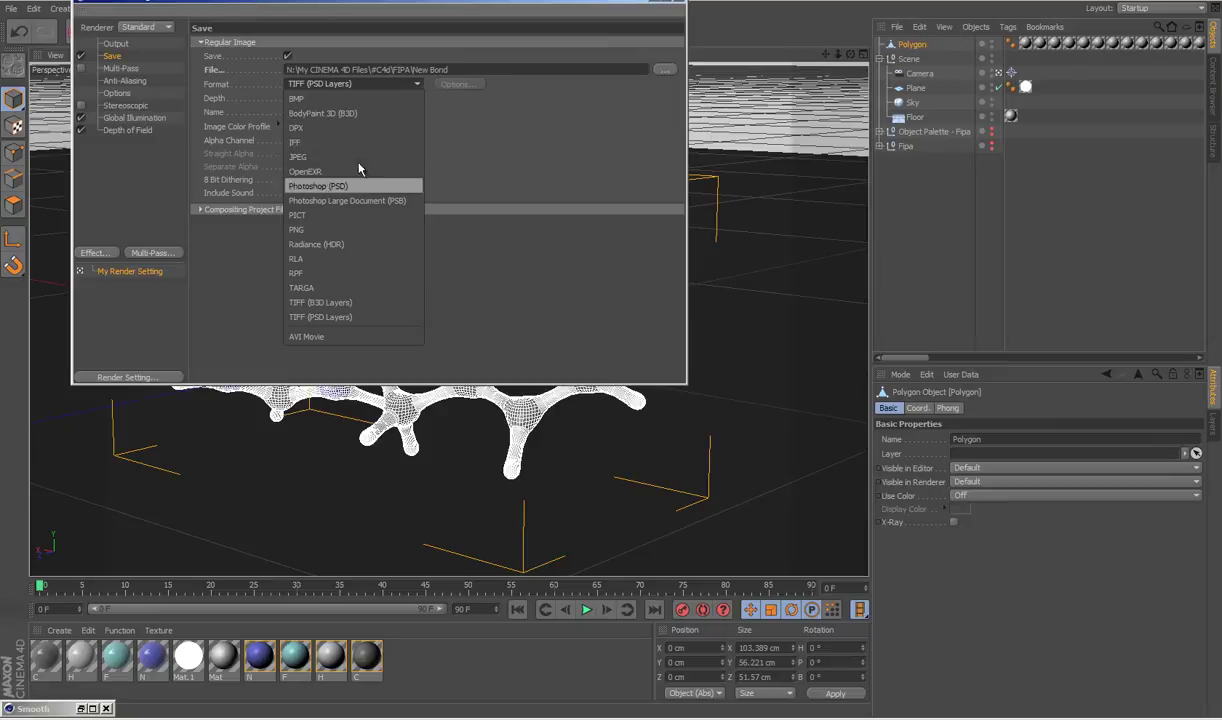
pyautogui.click(340, 153)
pyautogui.click(460, 86)
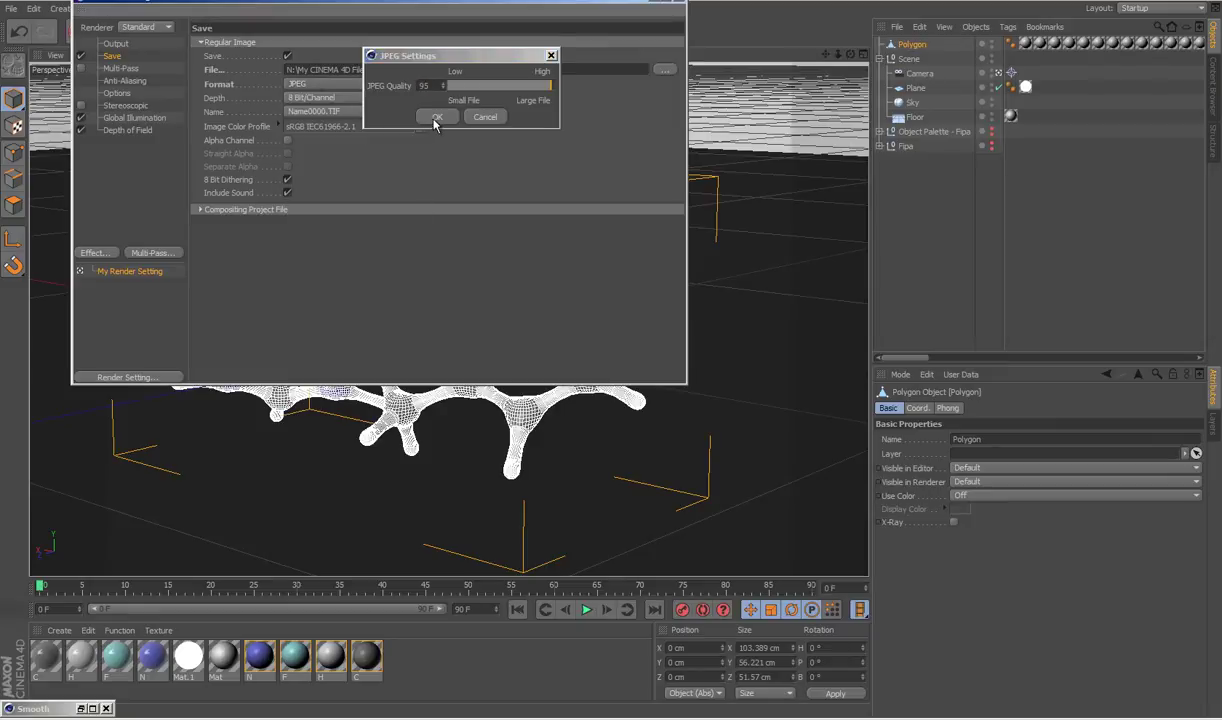
pyautogui.click(420, 116)
pyautogui.click(680, 5)
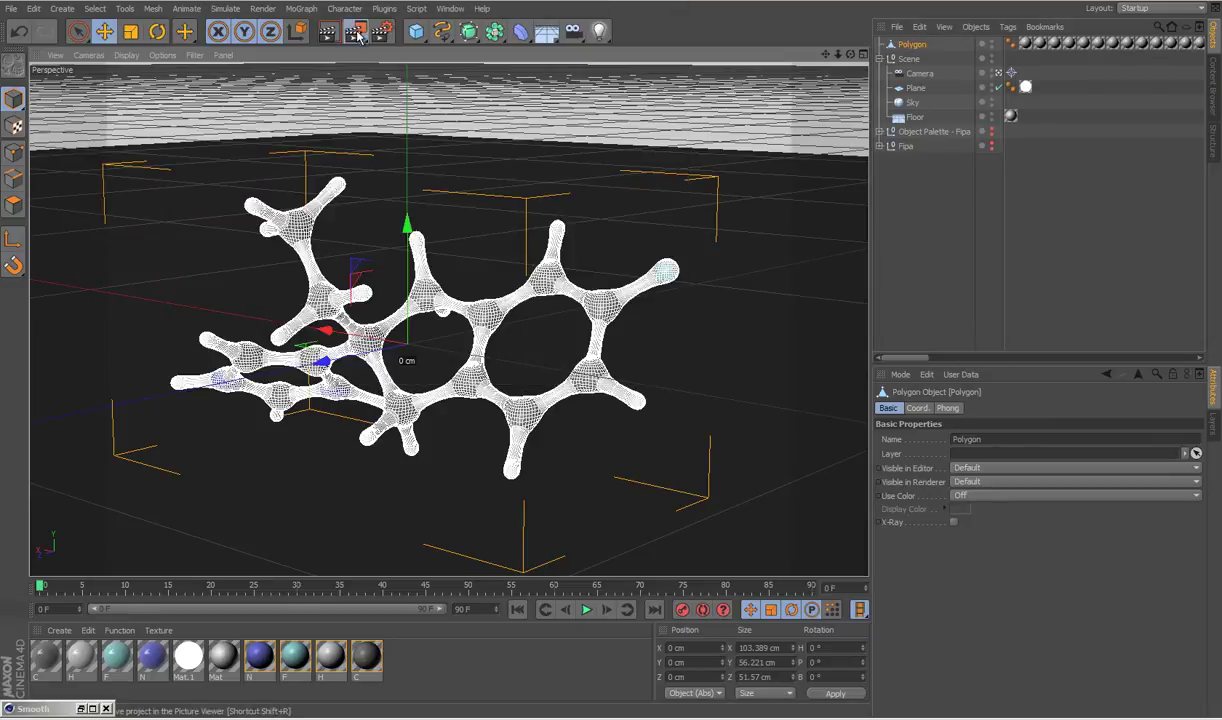
pyautogui.click(340, 30)
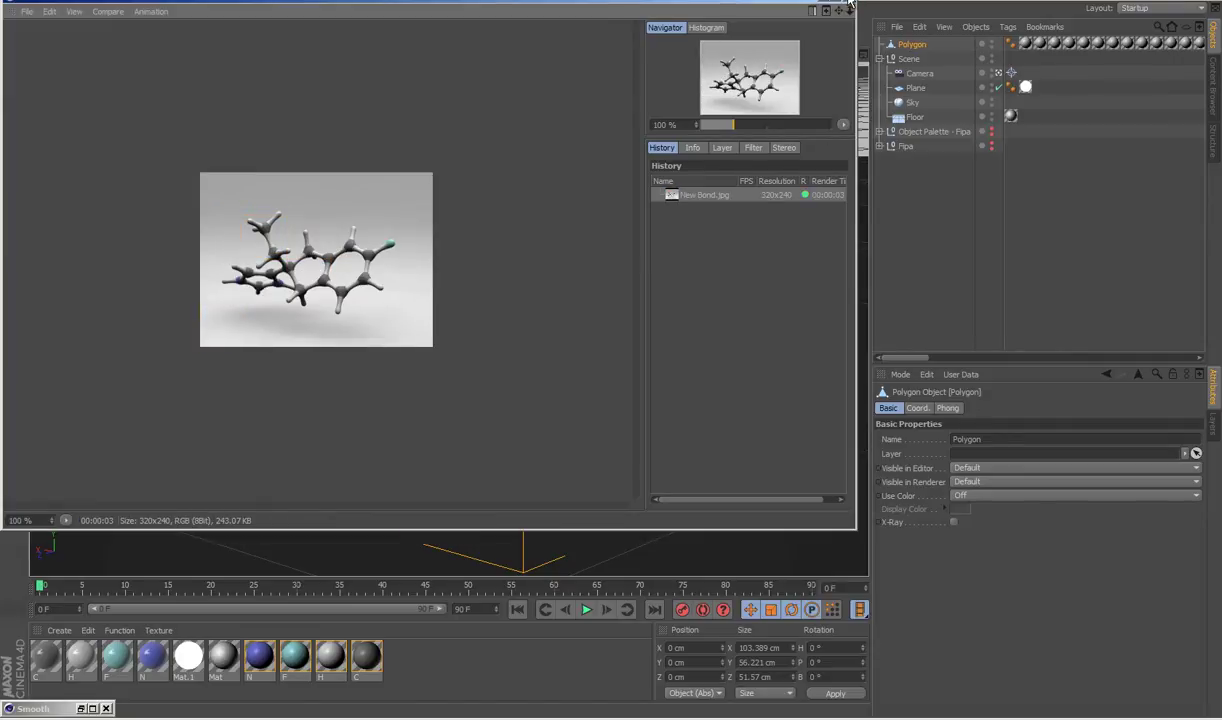
# Switch the output to the Screen 1680 x 1050 preset and re-render, overwriting New Bond.jpg
pyautogui.click(849, 9)
pyautogui.click(378, 30)
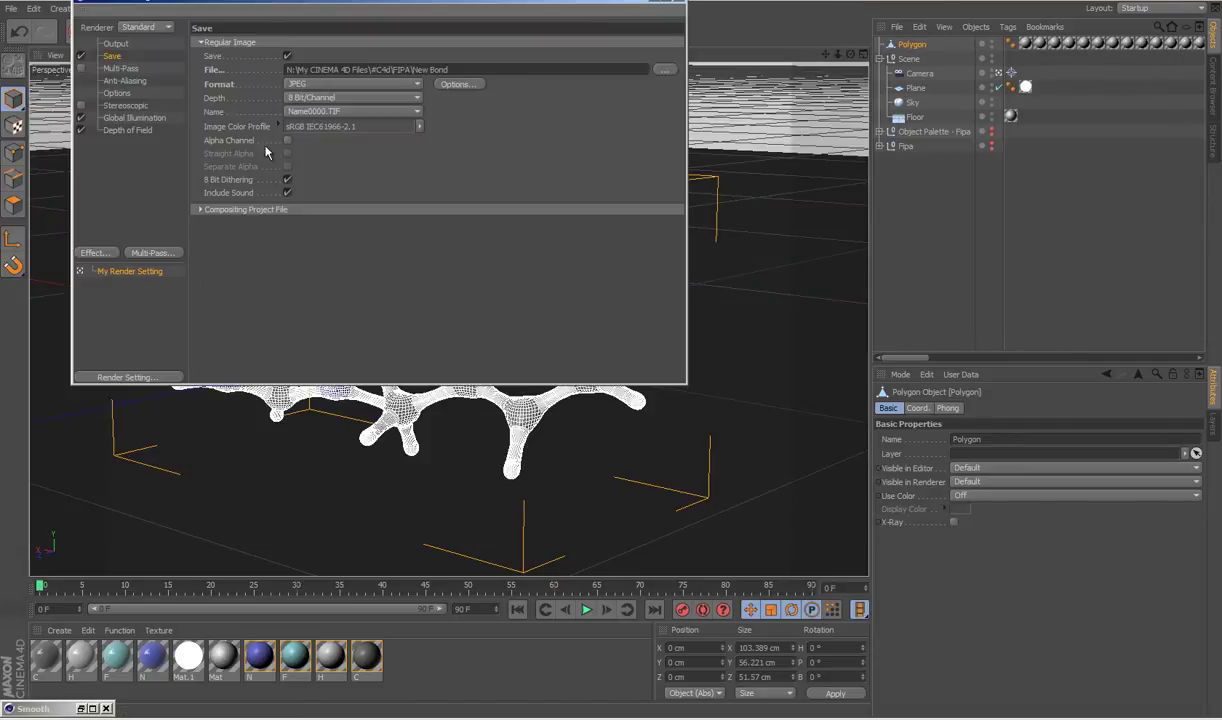
pyautogui.click(113, 44)
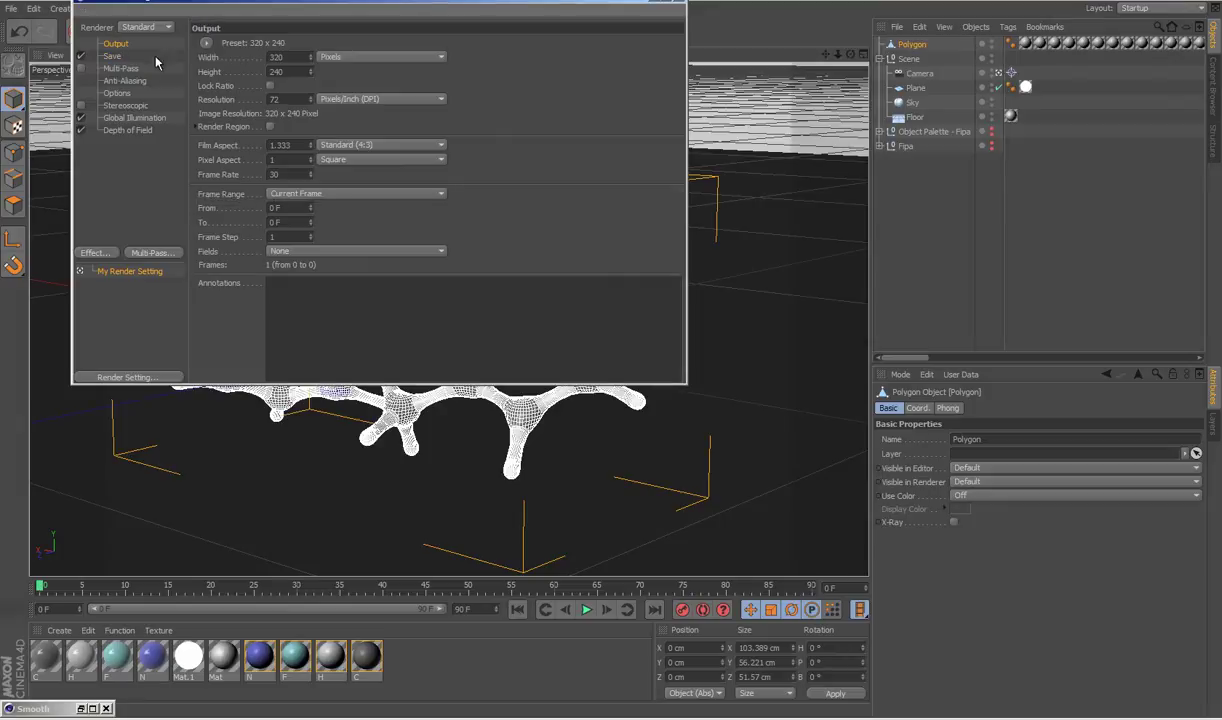
pyautogui.click(206, 44)
pyautogui.moveTo(217, 58)
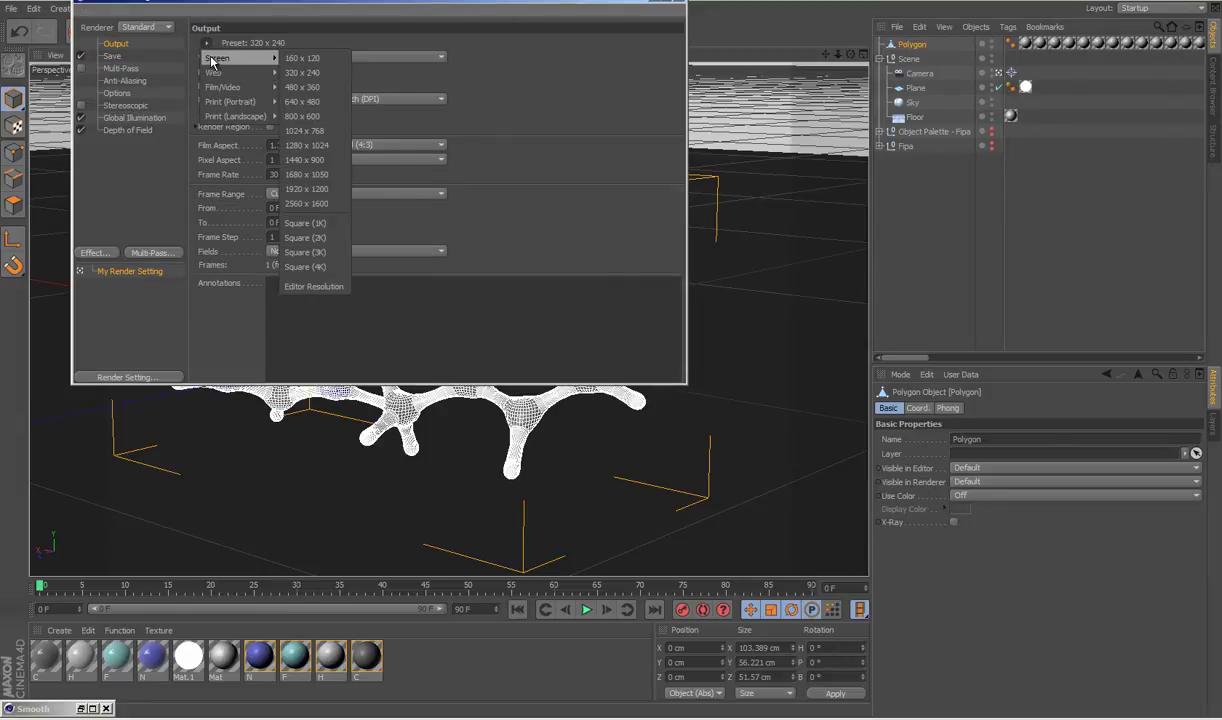
pyautogui.click(318, 175)
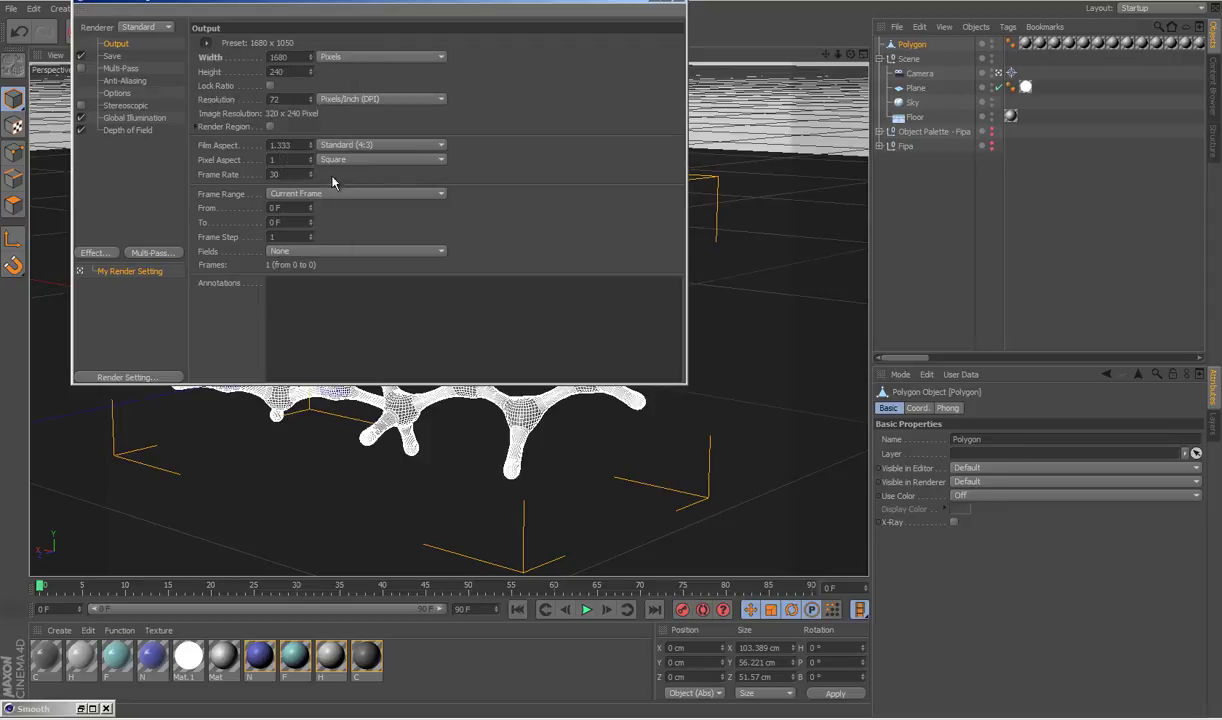
pyautogui.click(677, 4)
pyautogui.click(356, 30)
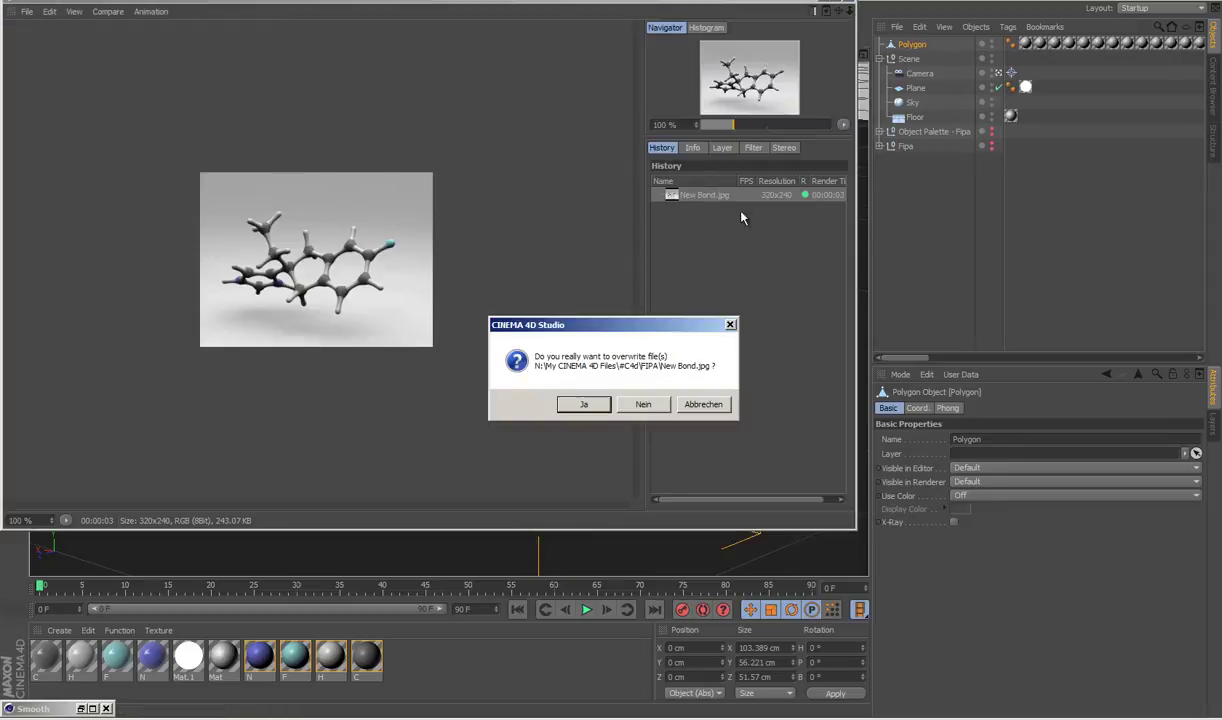
pyautogui.click(586, 404)
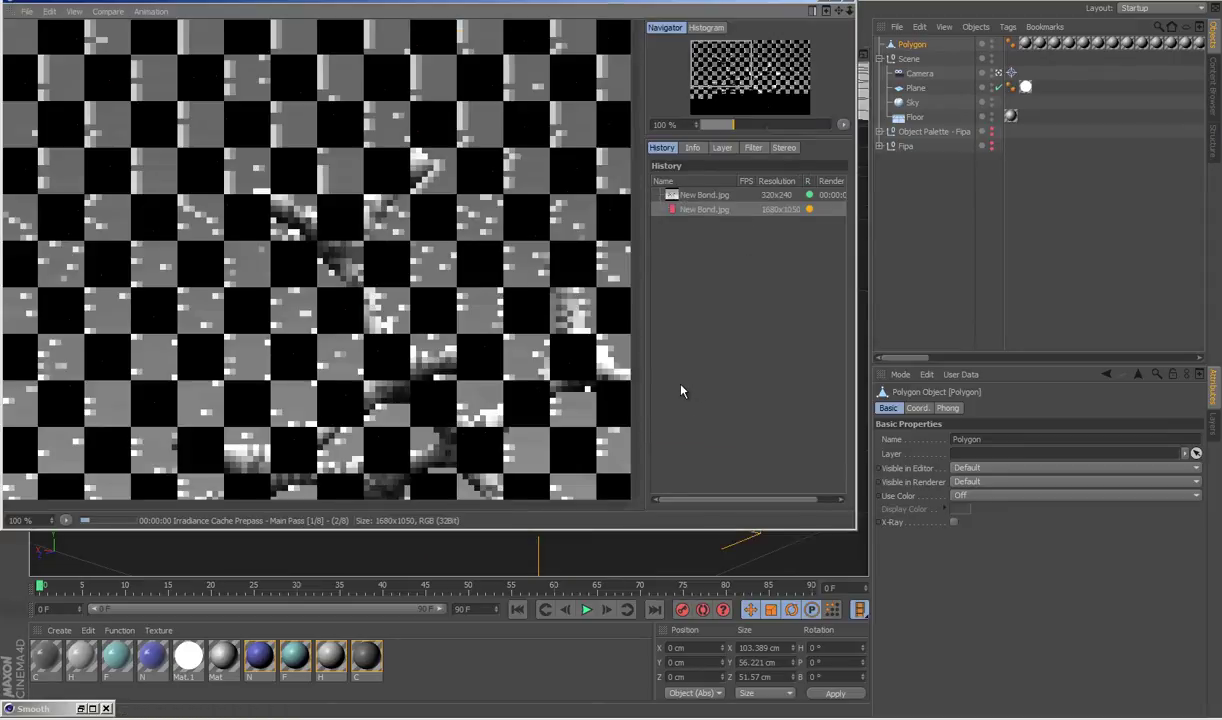
# Zoom into the finished 1680x1050 render, maximize the Picture Viewer and center the molecule
pyautogui.scroll(-3, 696, 121)
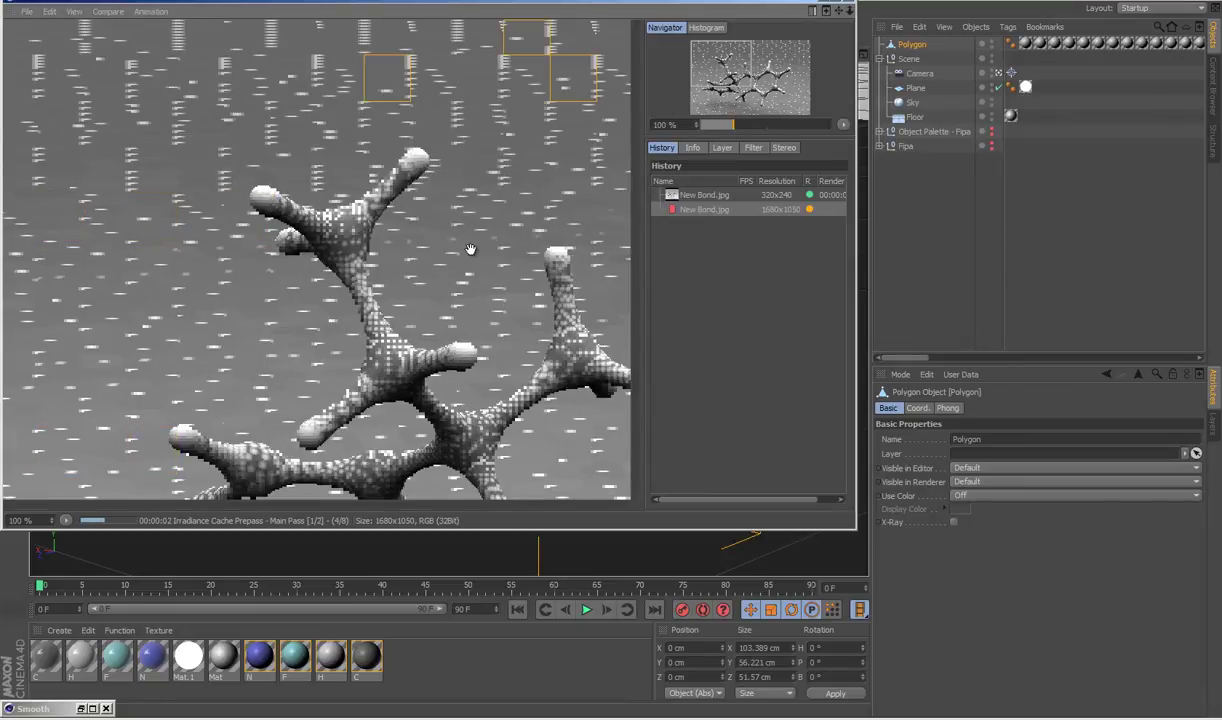
pyautogui.scroll(2, 470, 250)
pyautogui.scroll(-1, 470, 250)
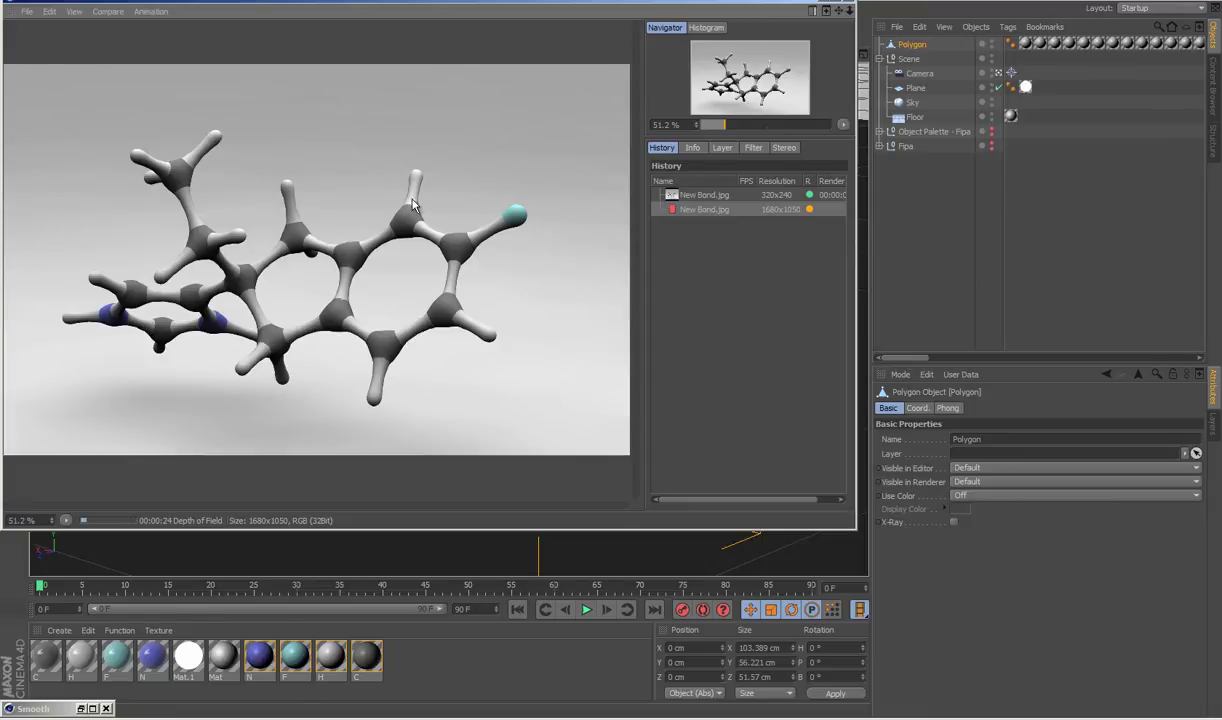
pyautogui.scroll(1, 268, 208)
pyautogui.scroll(1, 284, 214)
pyautogui.scroll(1, 289, 217)
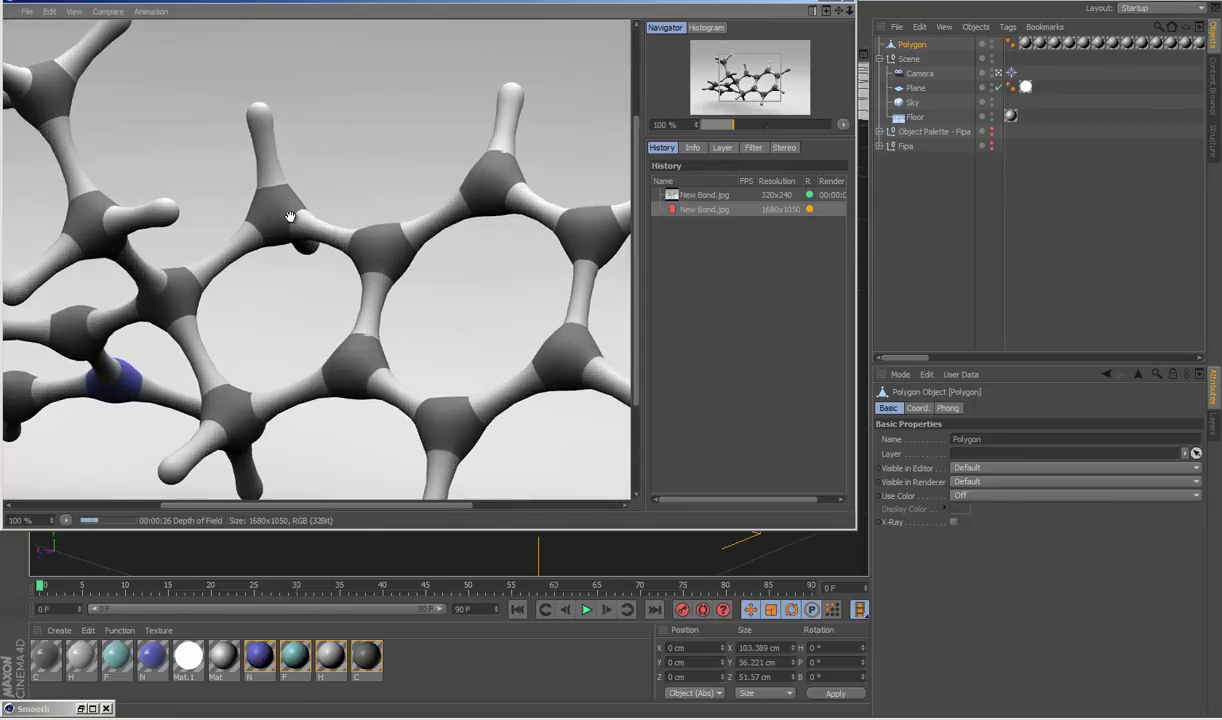
pyautogui.doubleClick(676, 7)
pyautogui.moveTo(355, 266); pyautogui.dragTo(526, 261)
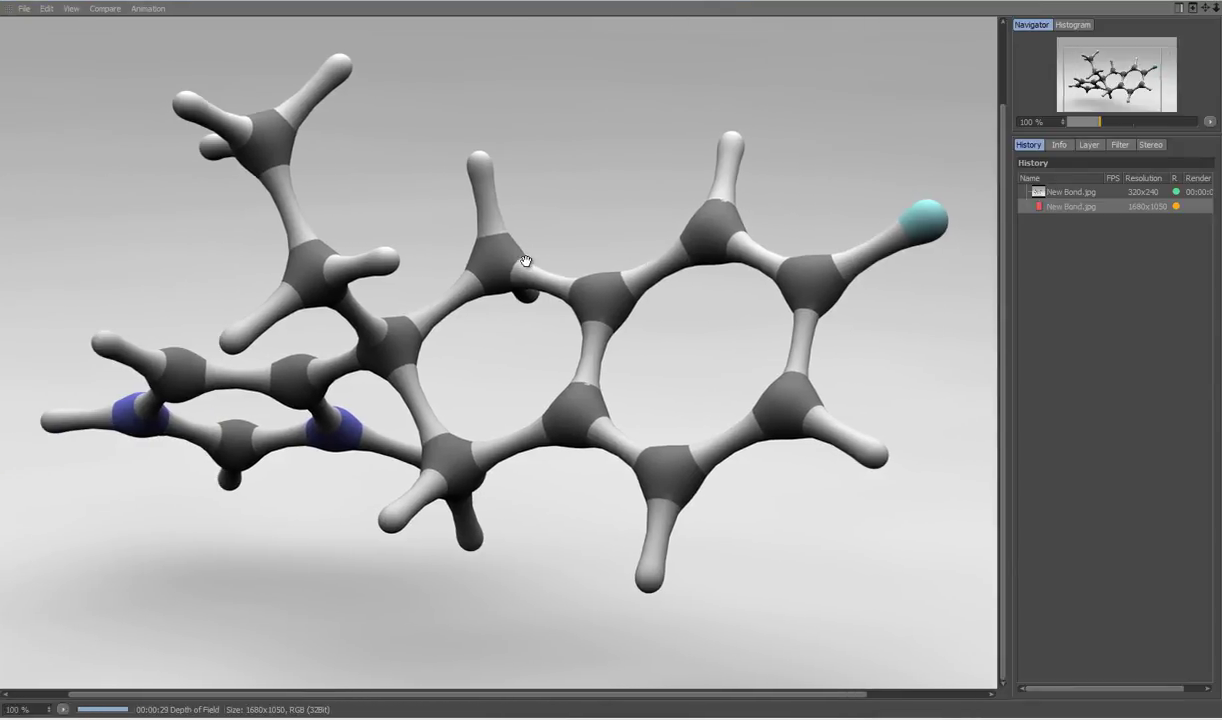